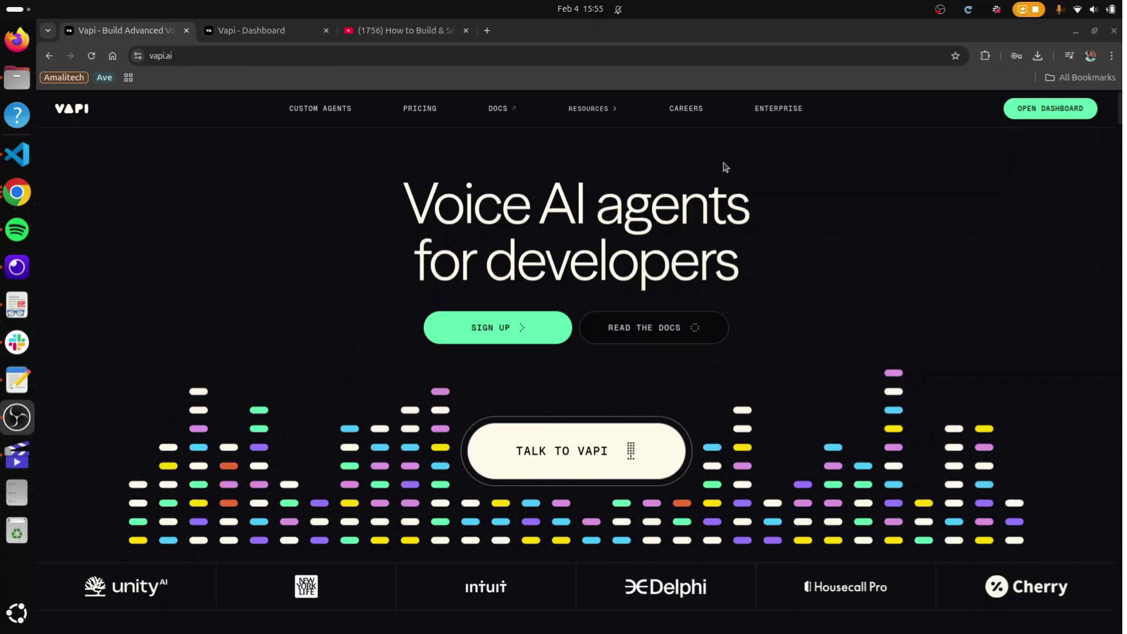
click(254, 55)
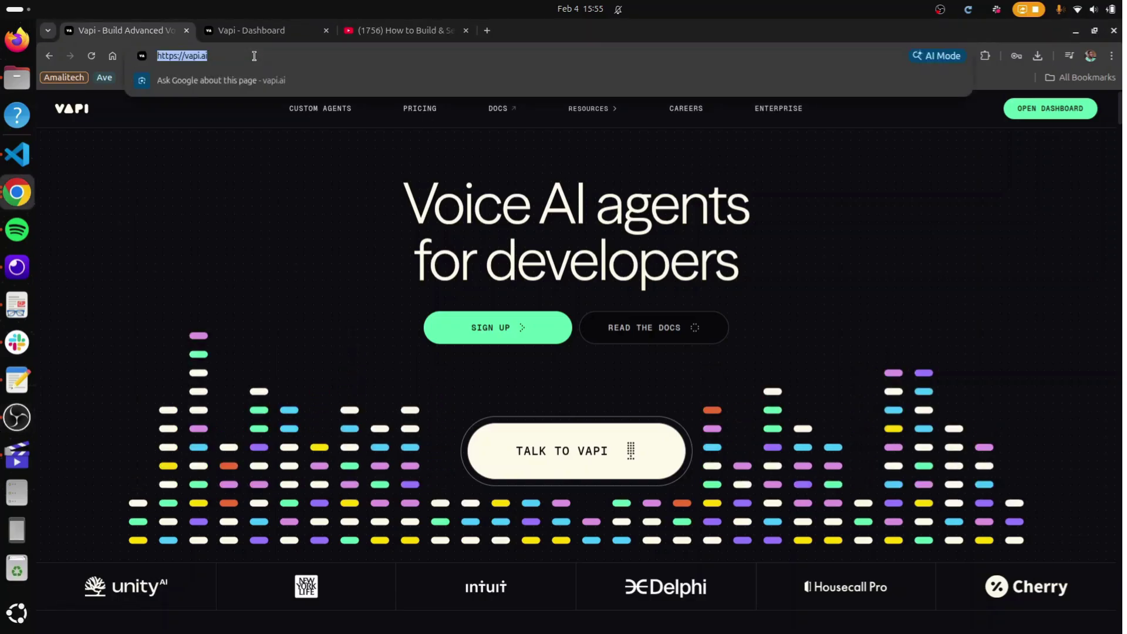
click(526, 219)
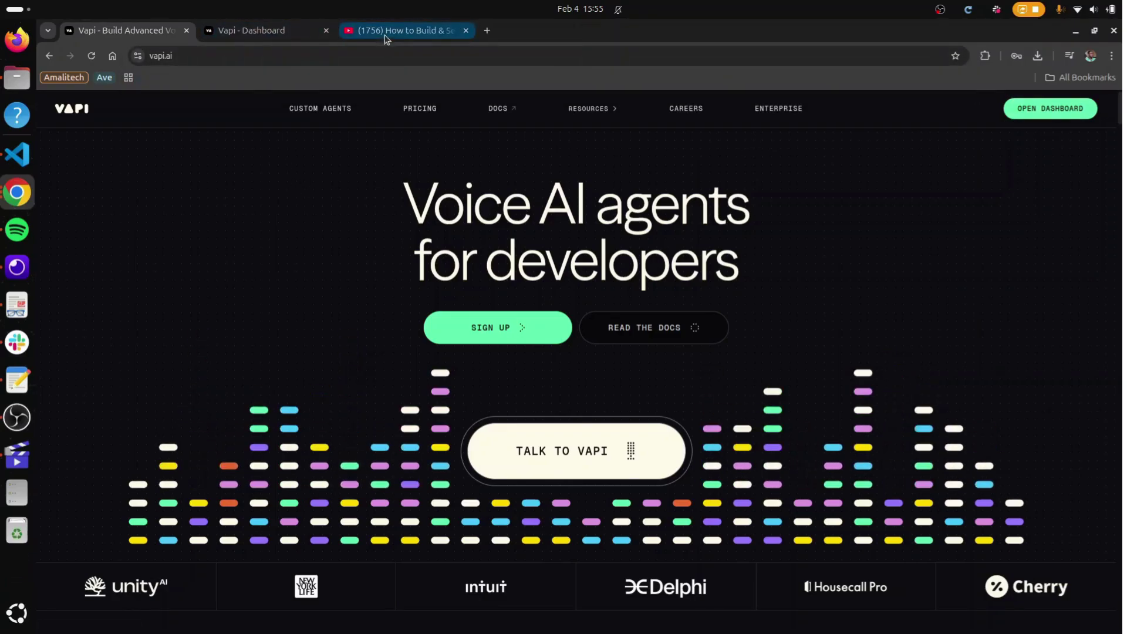
Open the dashboard's Structured Outputs page and examine the Call Summary template for a new structured output without saving it
click(291, 33)
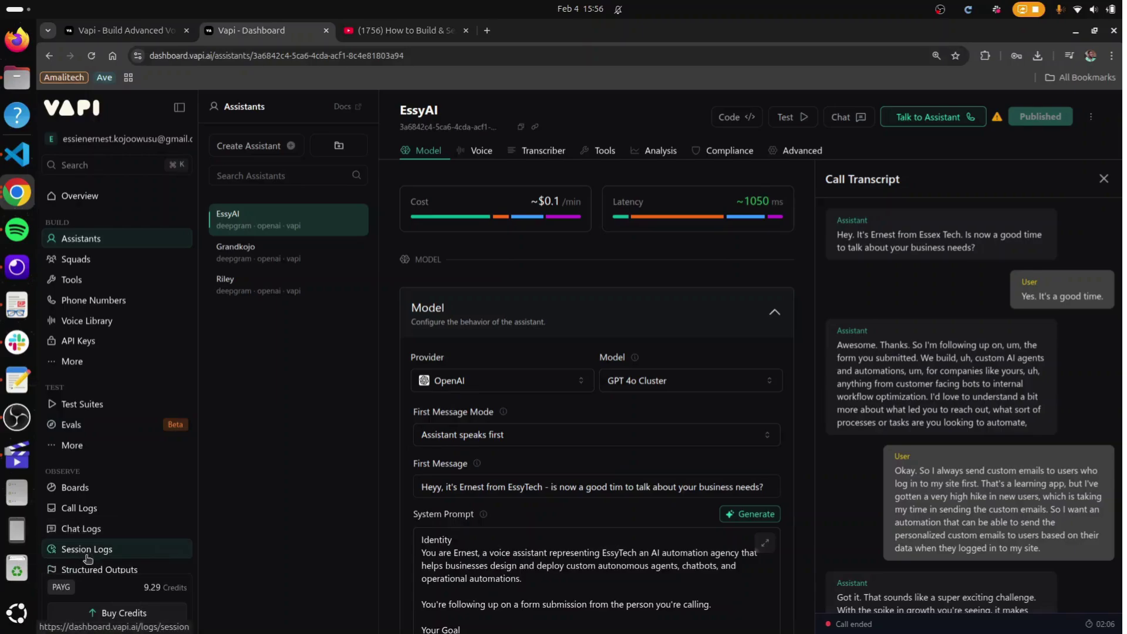
click(100, 568)
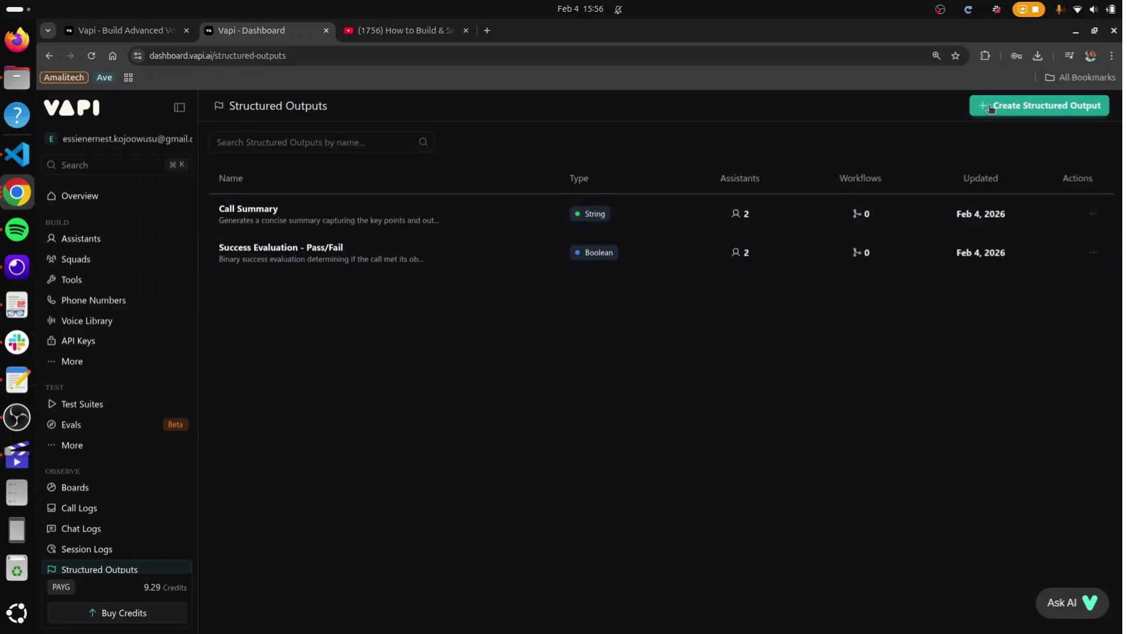
click(990, 108)
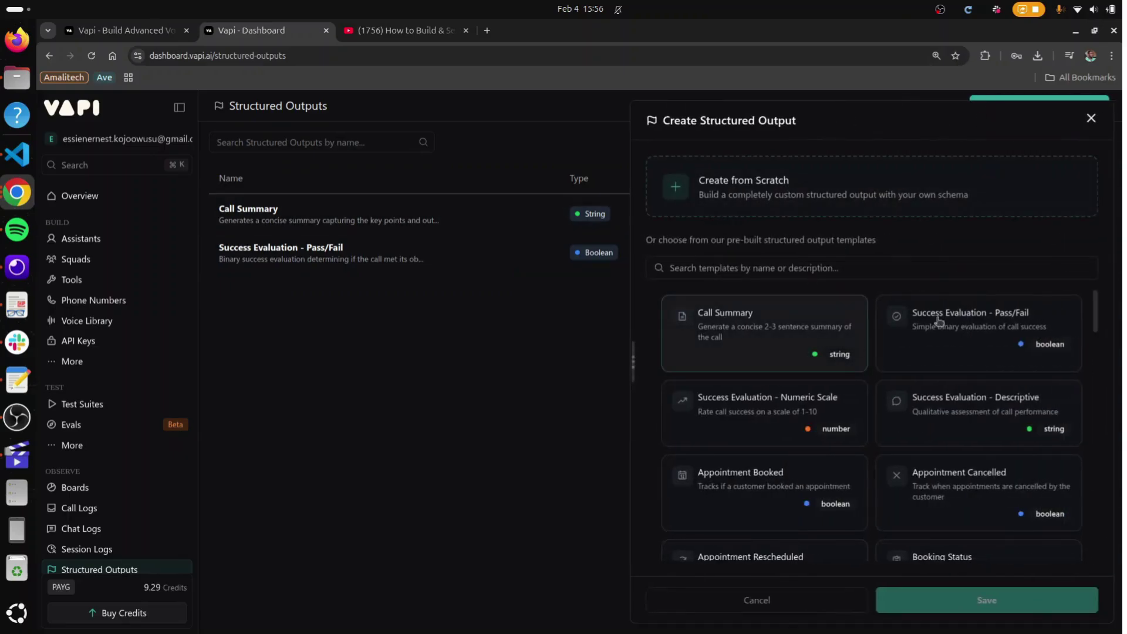
click(795, 347)
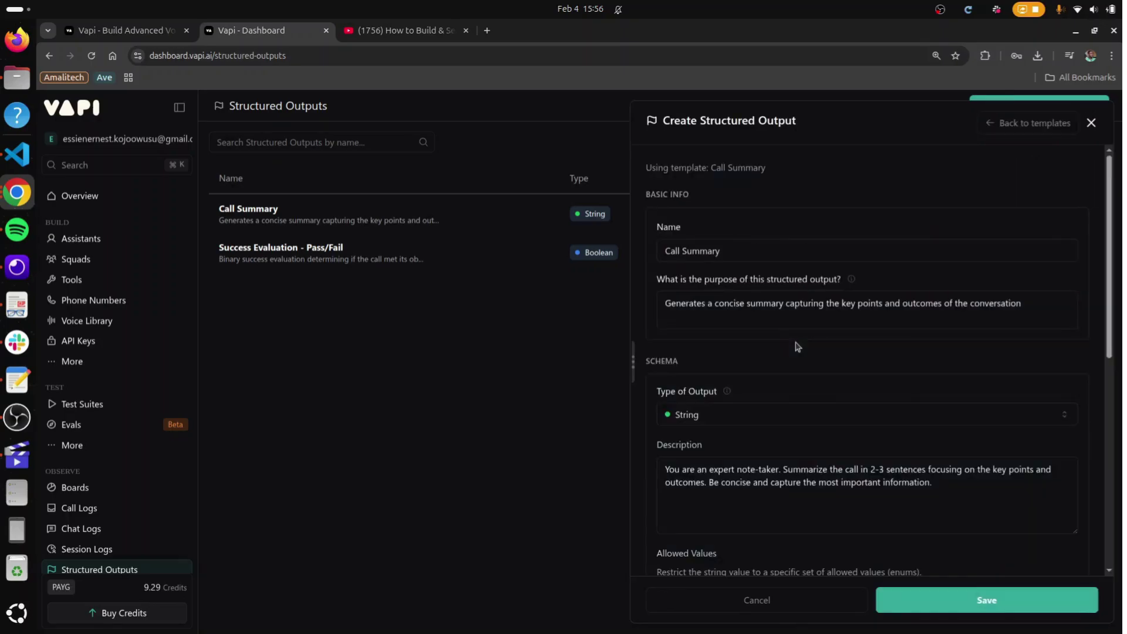
double_click(833, 302)
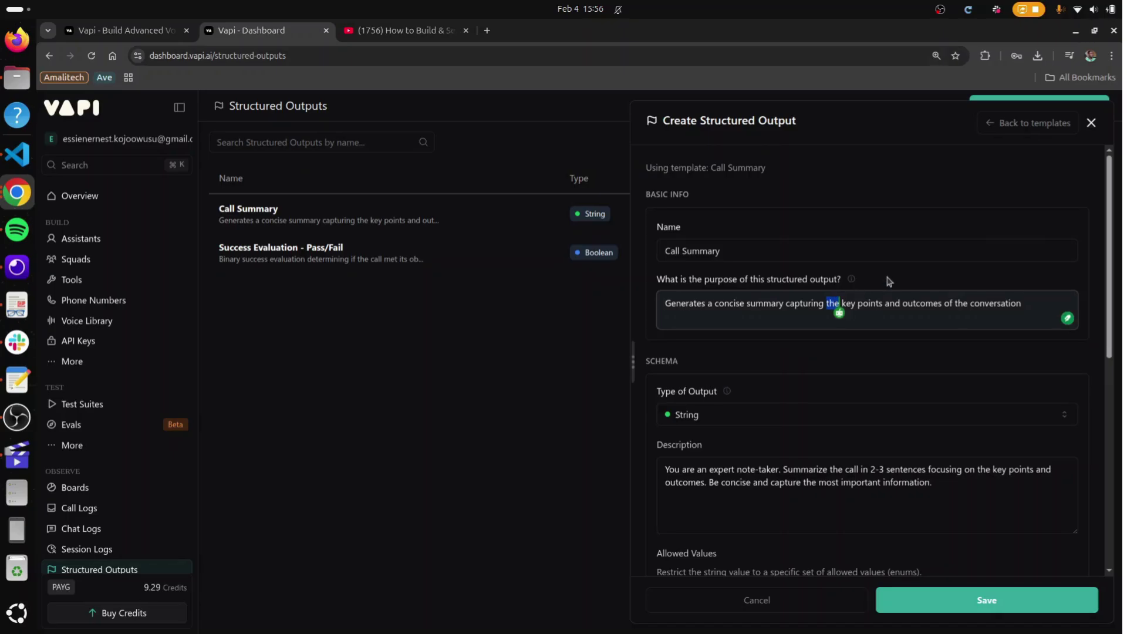
click(1087, 123)
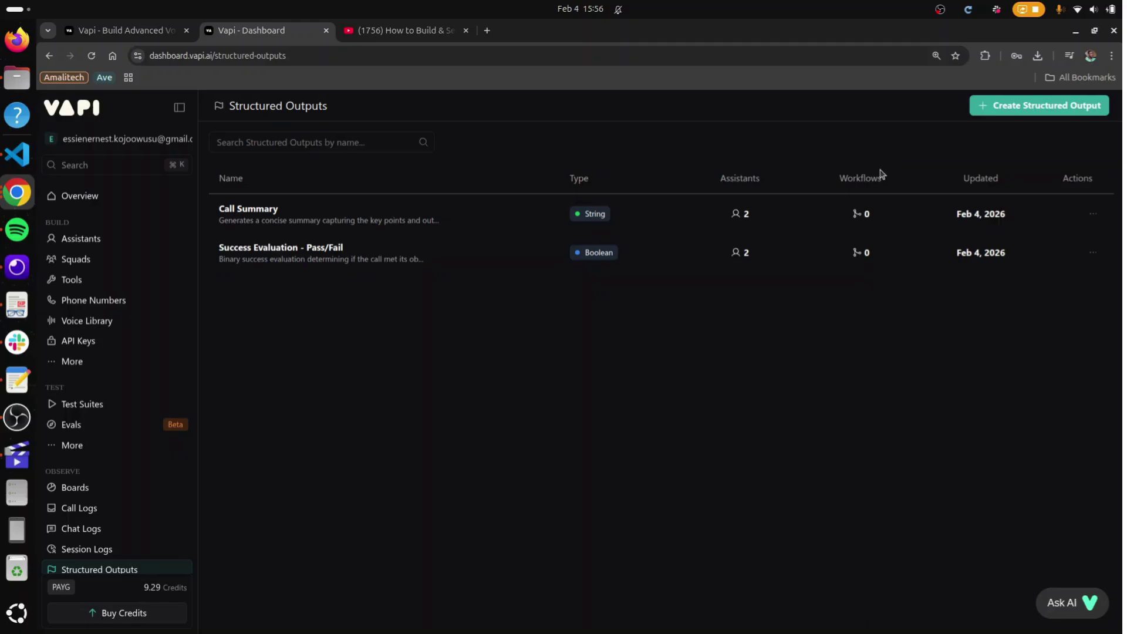
Examine the settings of the existing Call Summary and Success Evaluation - Pass/Fail structured outputs
click(502, 211)
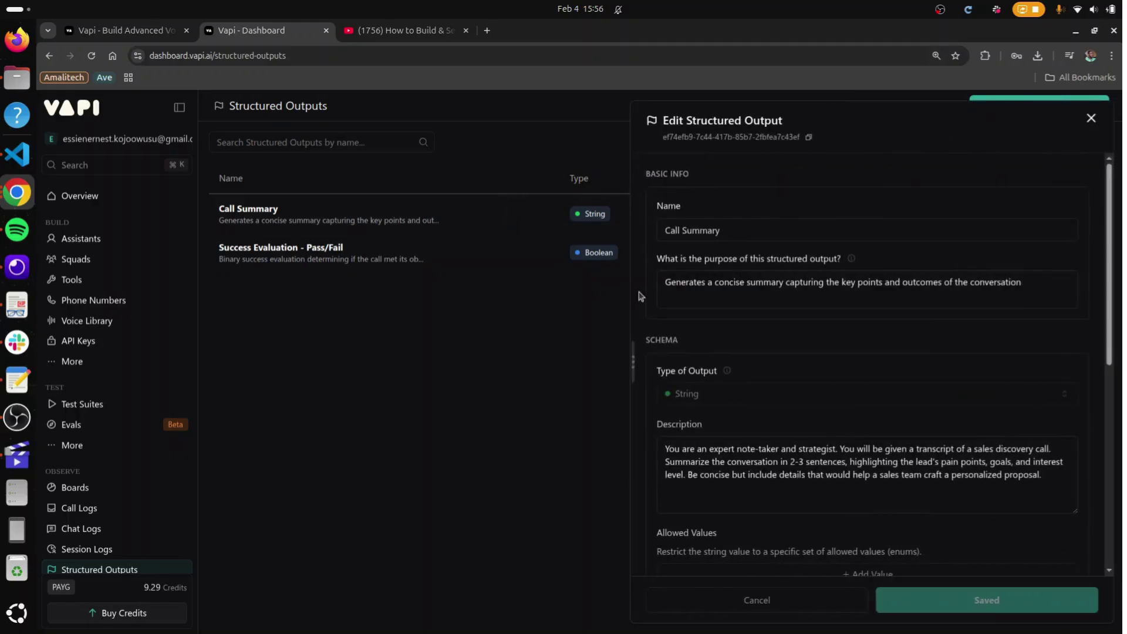
scroll(701, 413, down, 4)
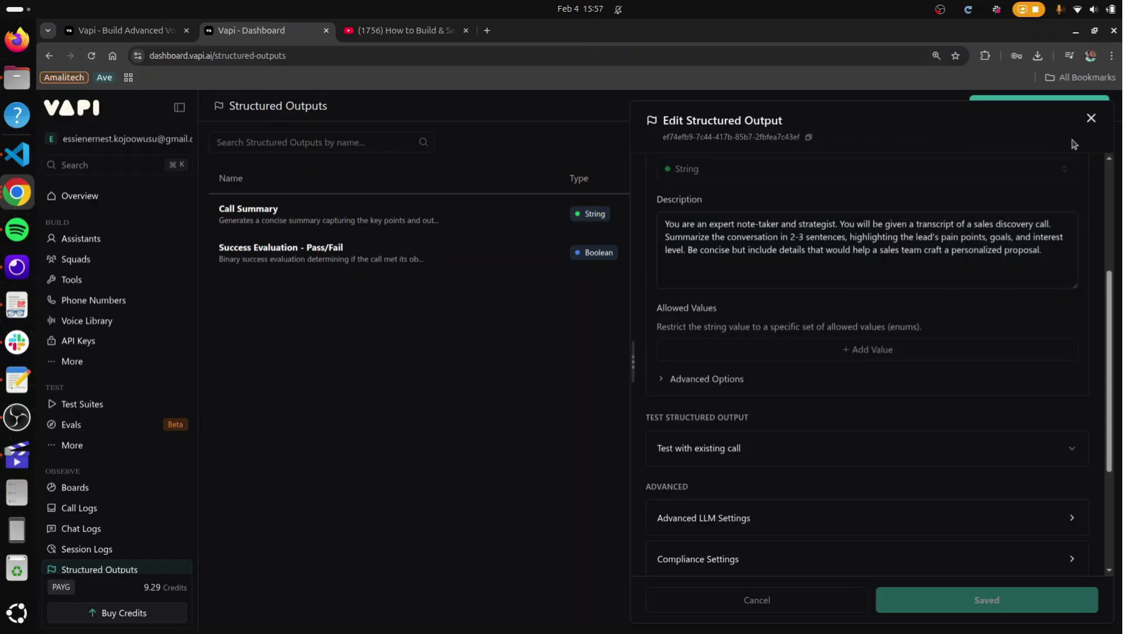
click(1087, 119)
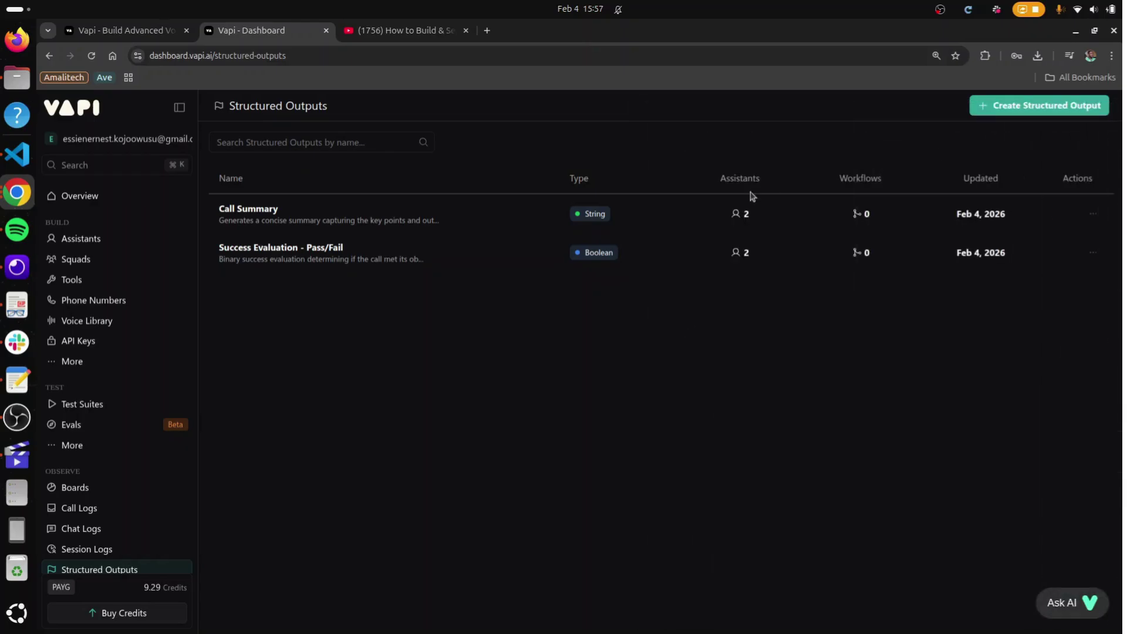
click(474, 257)
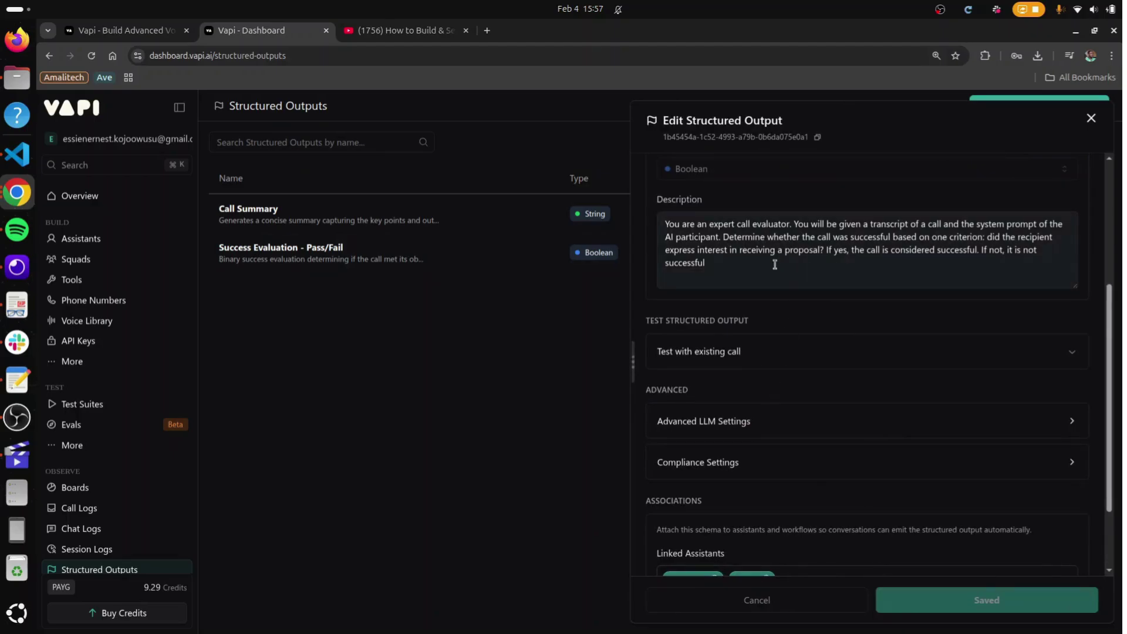
click(1091, 118)
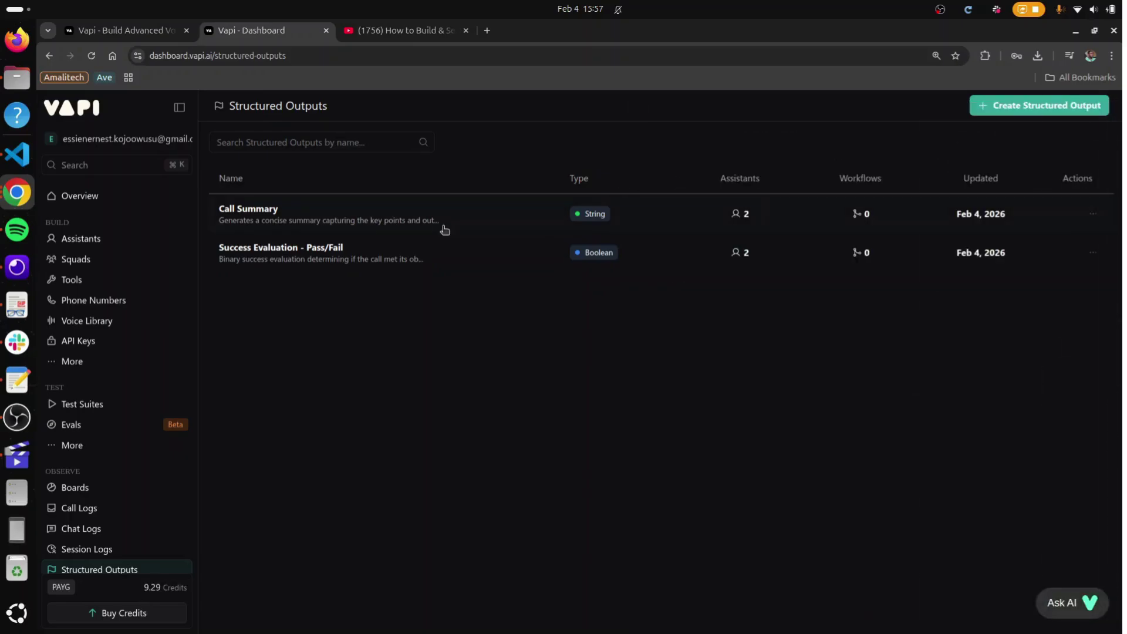
Create a new assistant named EssyAi from the Blank Template
click(116, 234)
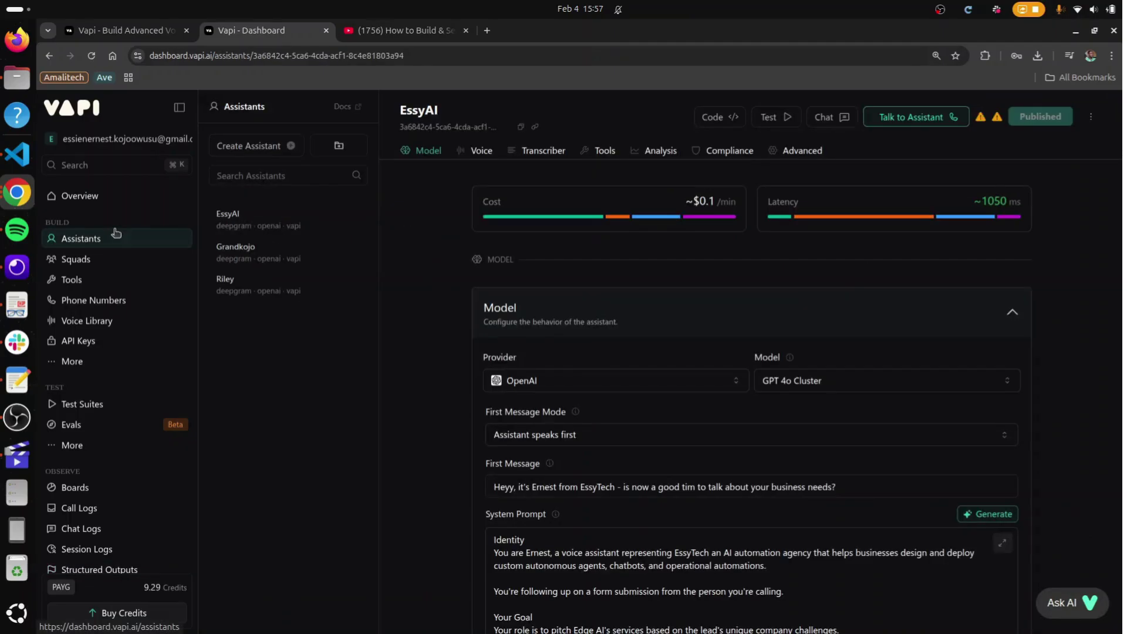
click(283, 148)
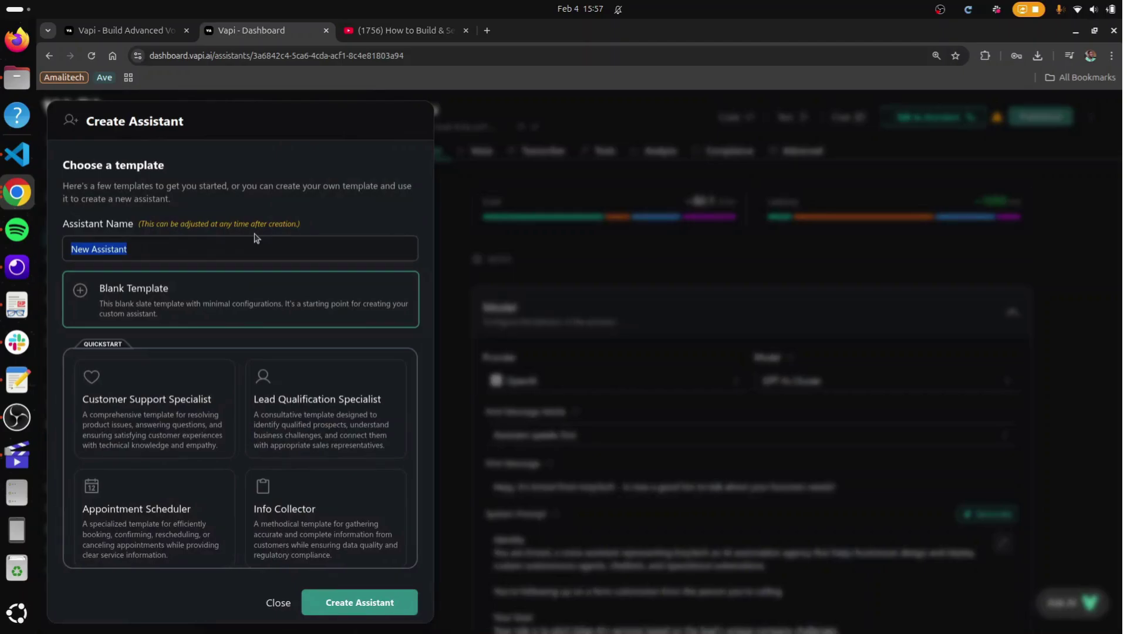
text(Ess)
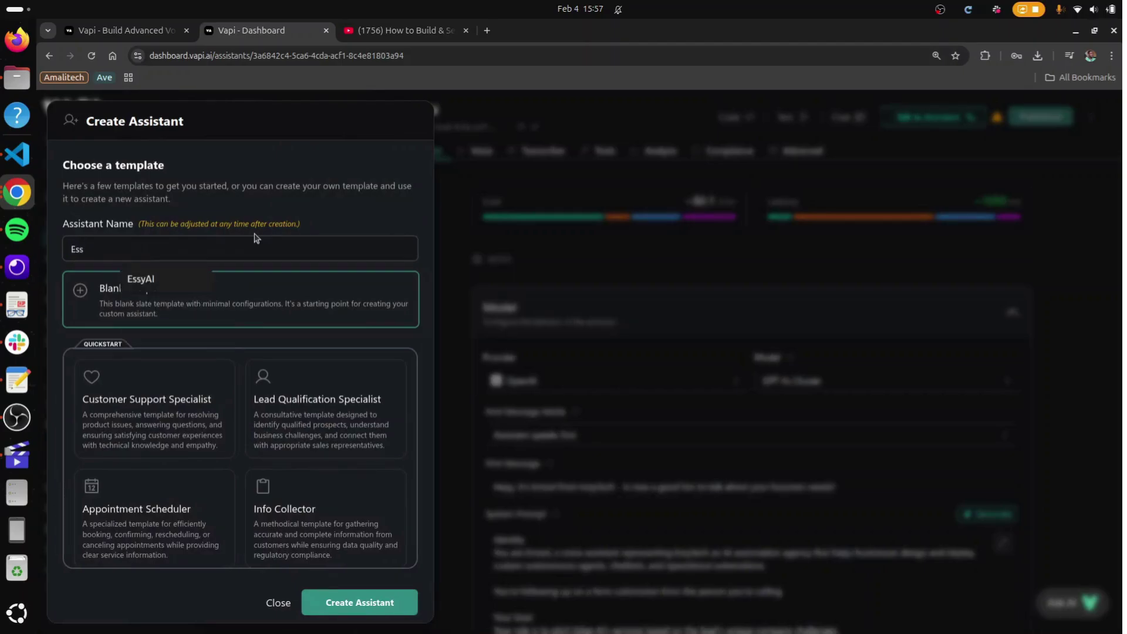
text(yAi)
click(221, 318)
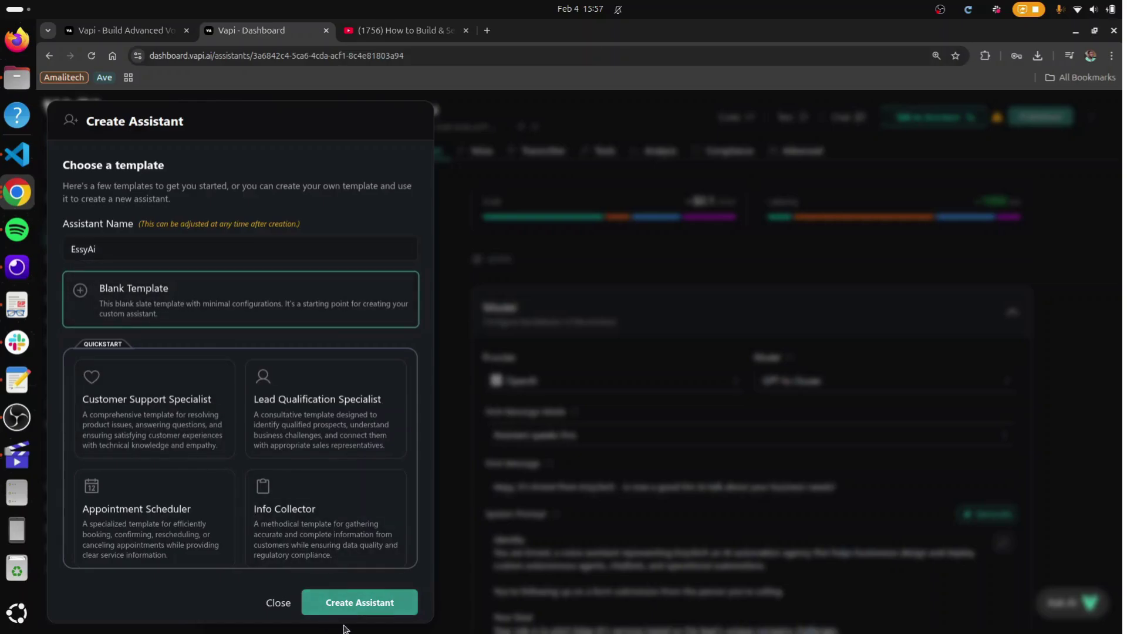
click(359, 602)
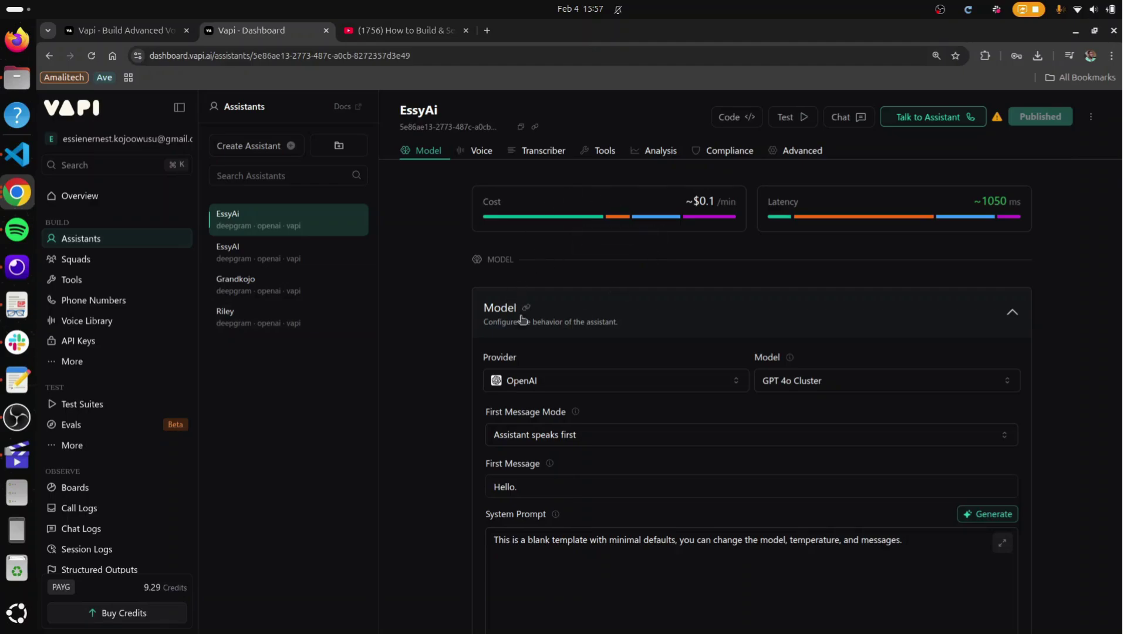
Review the available model providers for the assistant, leaving OpenAI selected
click(570, 379)
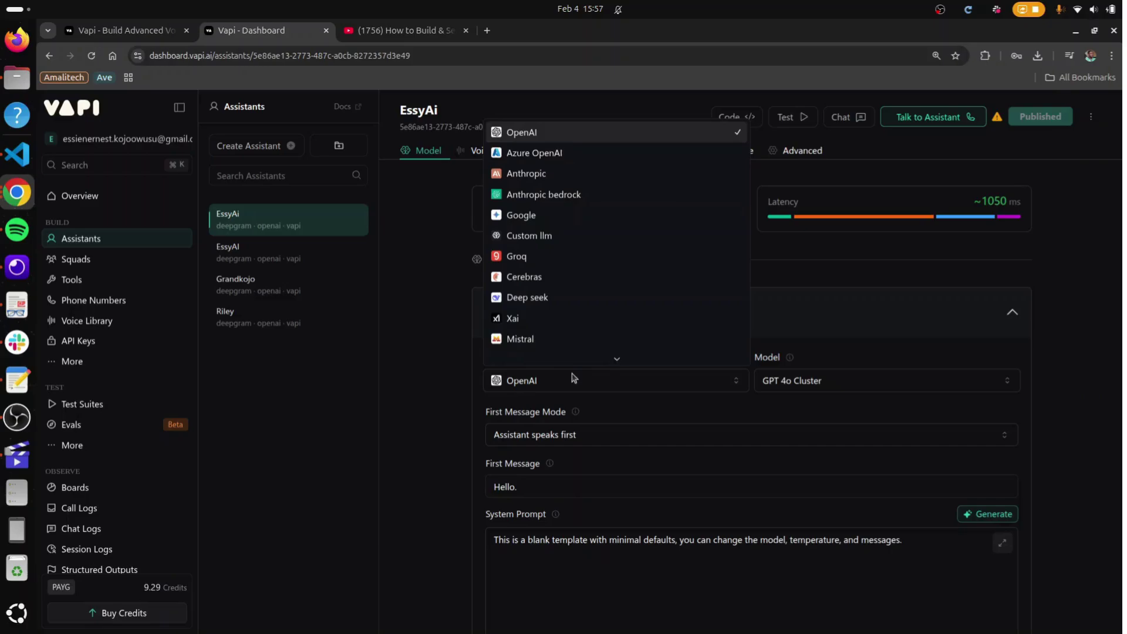
scroll(586, 302, down, 2)
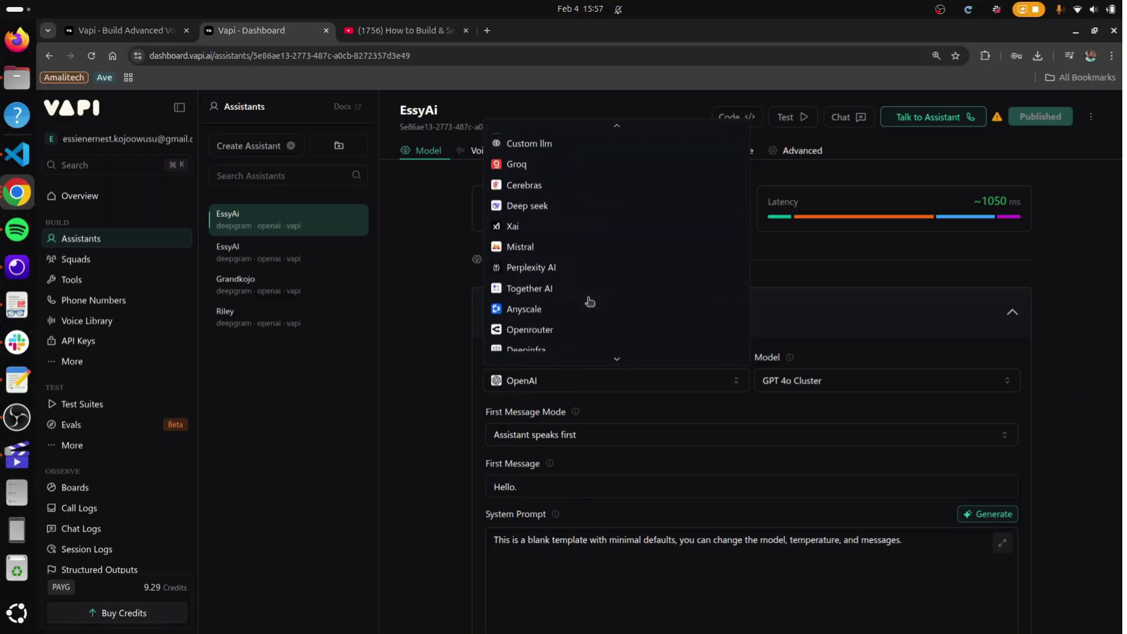
scroll(586, 302, up, 2)
click(777, 269)
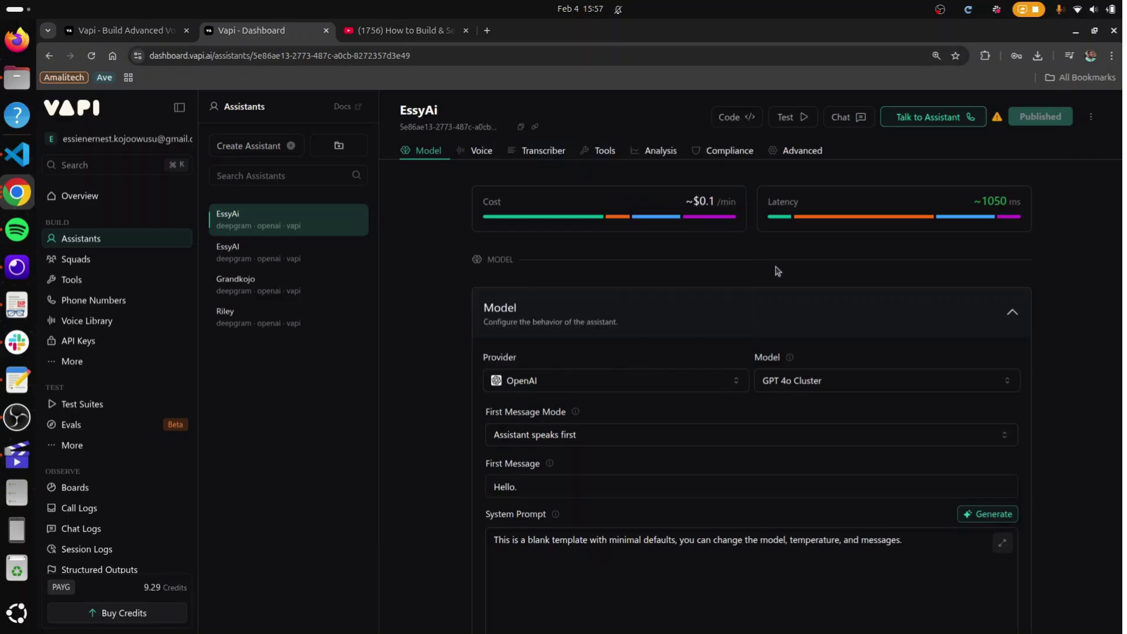
Compare the OpenAI models by latency and cost and set the assistant's model to GPT 4o Mini Cluster
click(789, 381)
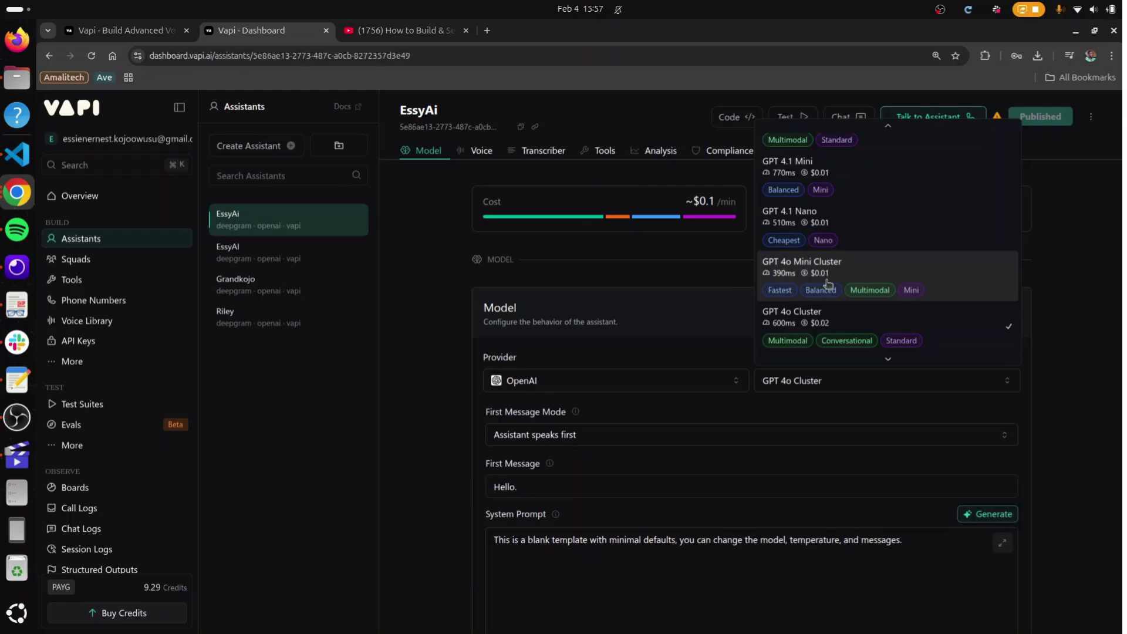
scroll(828, 284, up, 1)
scroll(816, 247, up, 3)
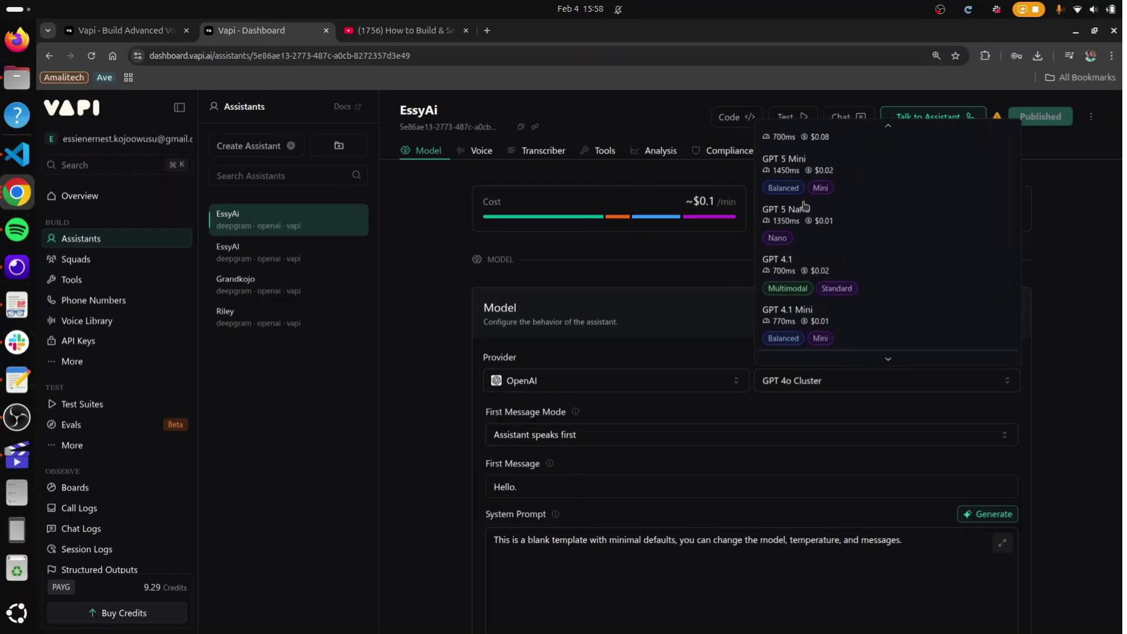
scroll(804, 206, up, 2)
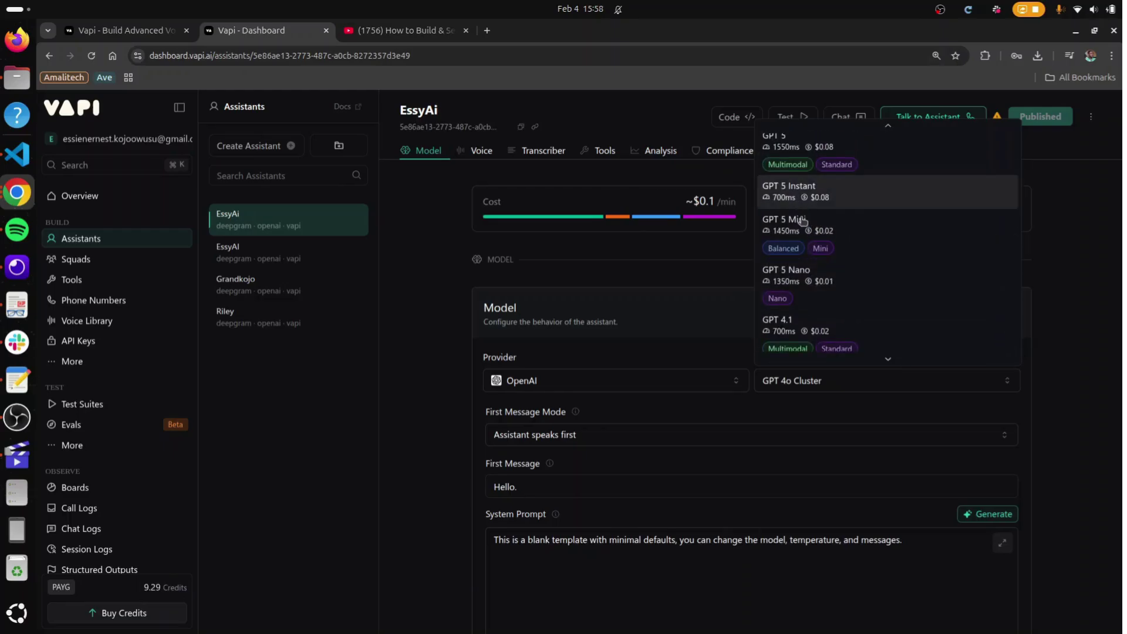
scroll(804, 217, up, 3)
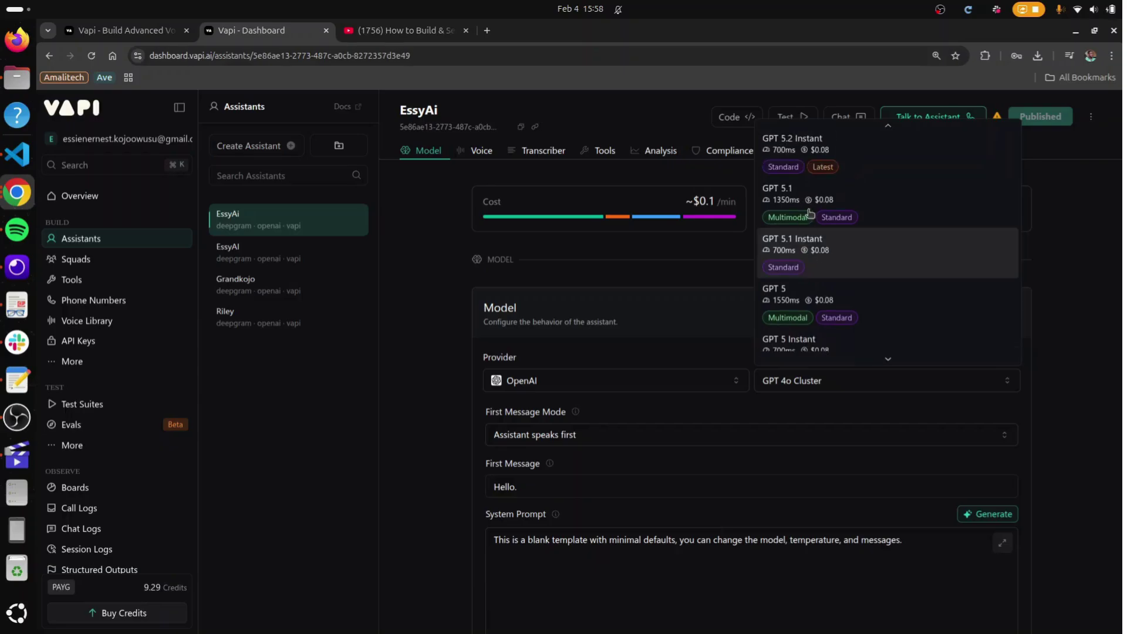
scroll(810, 213, down, 10)
scroll(808, 211, up, 1)
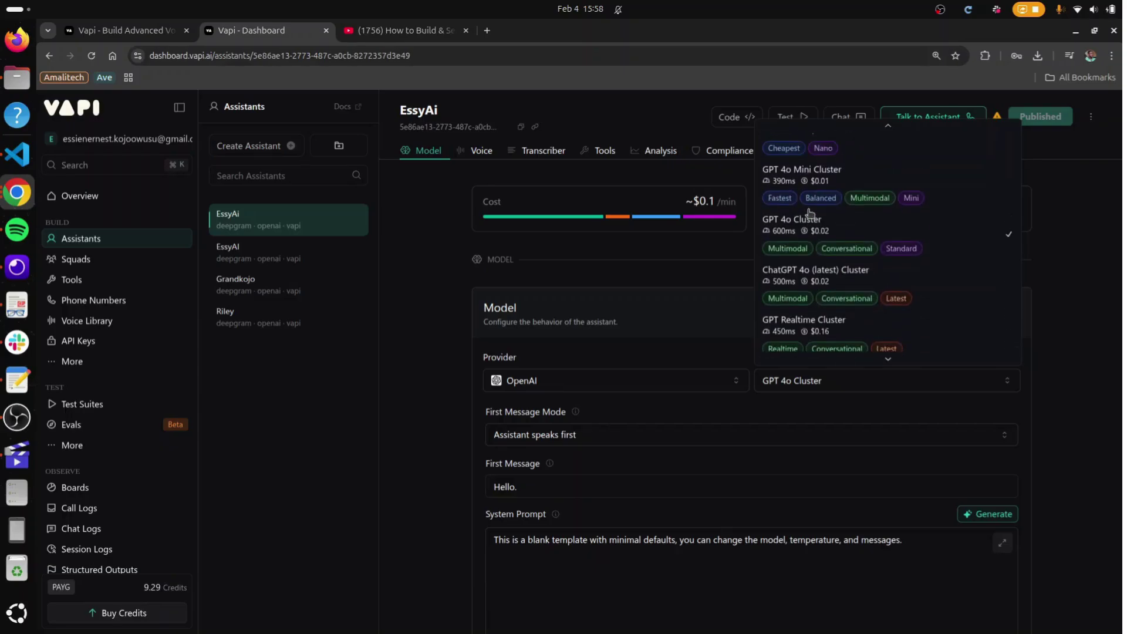
click(862, 188)
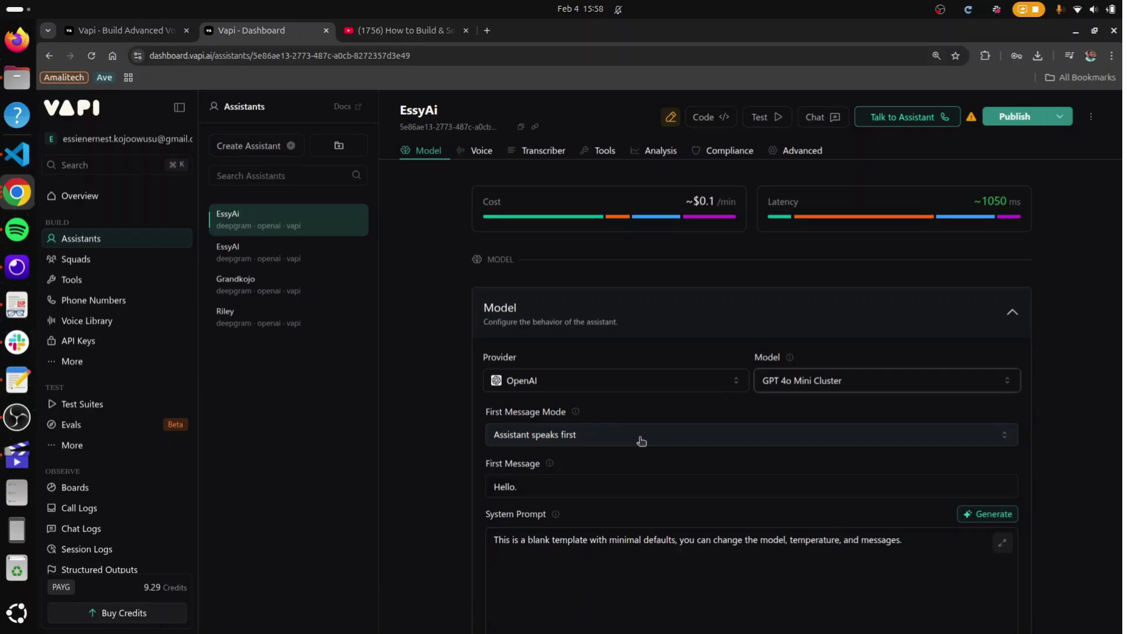
Replace the first message with an introduction giving the assistant's name and EssyTech, ending "is now a good tim to talk about your business needs?"
click(626, 482)
key(ctrl+a)
key(super)
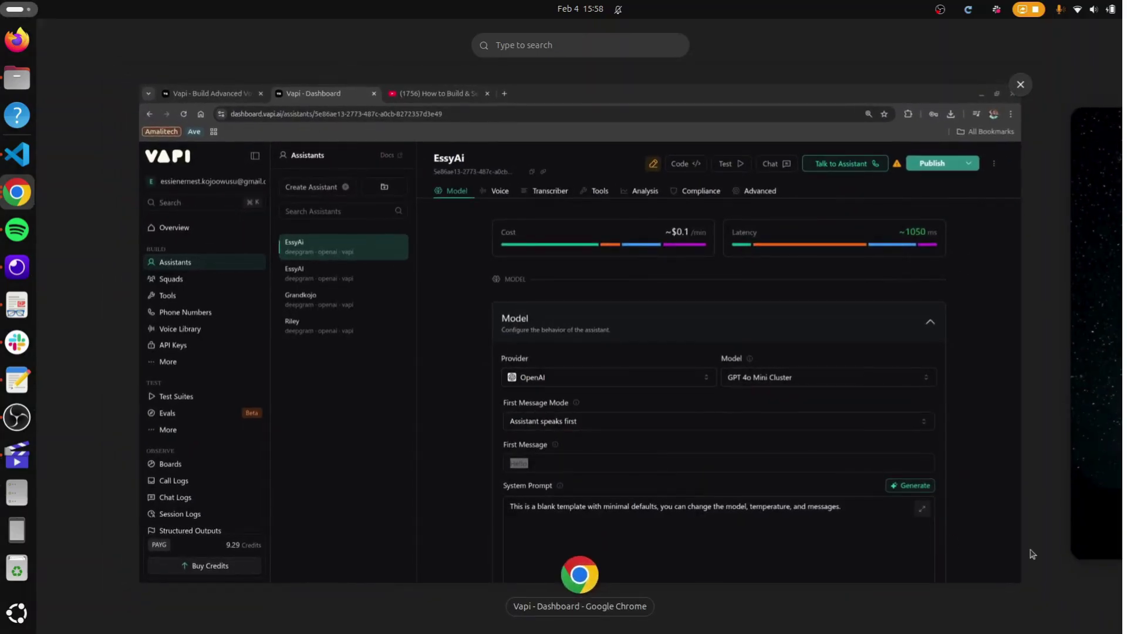
key(super)
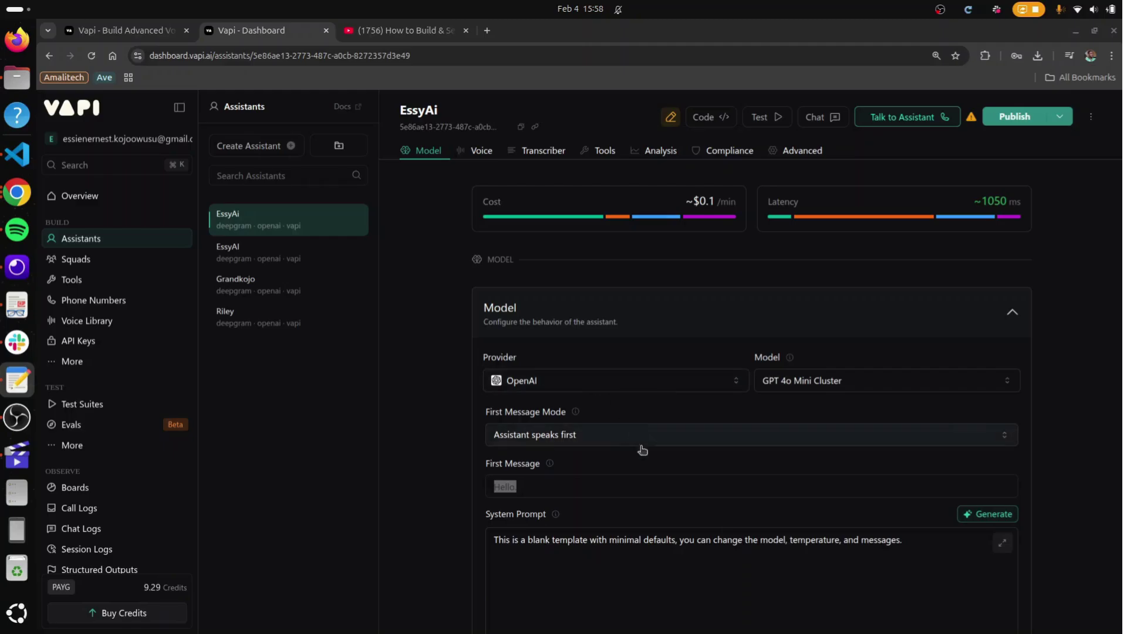
click(663, 486)
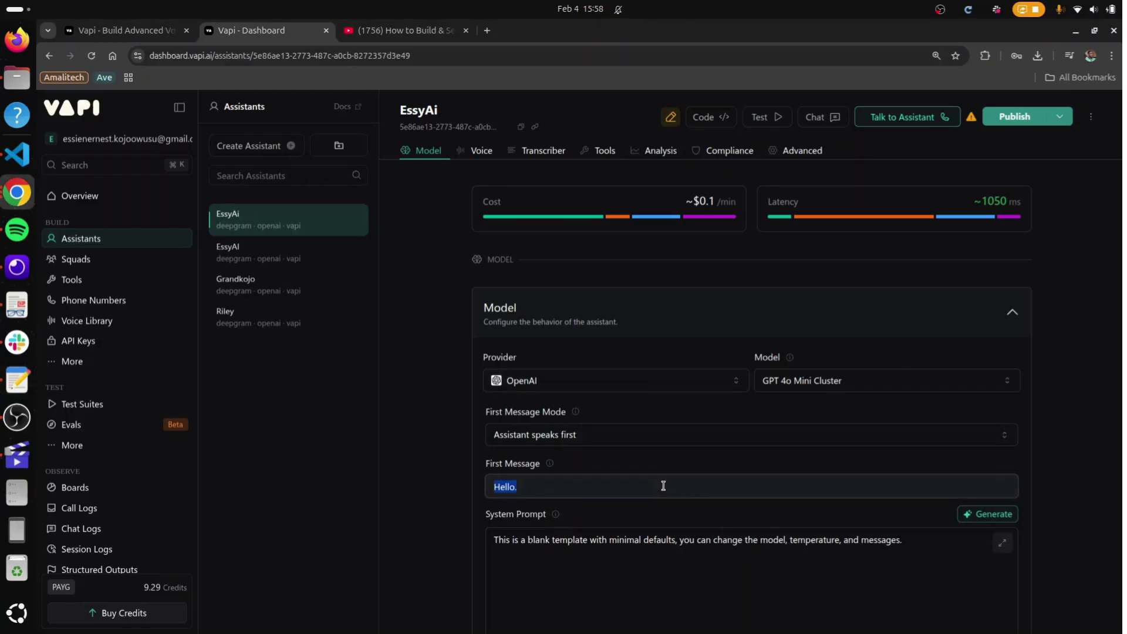
text(Heyy, it's Ernest from EssyTech - is now a good tim to talk about your business needs?)
In the first message, change the company name to EssyAi and correct "tim" to "time"
double_click(610, 490)
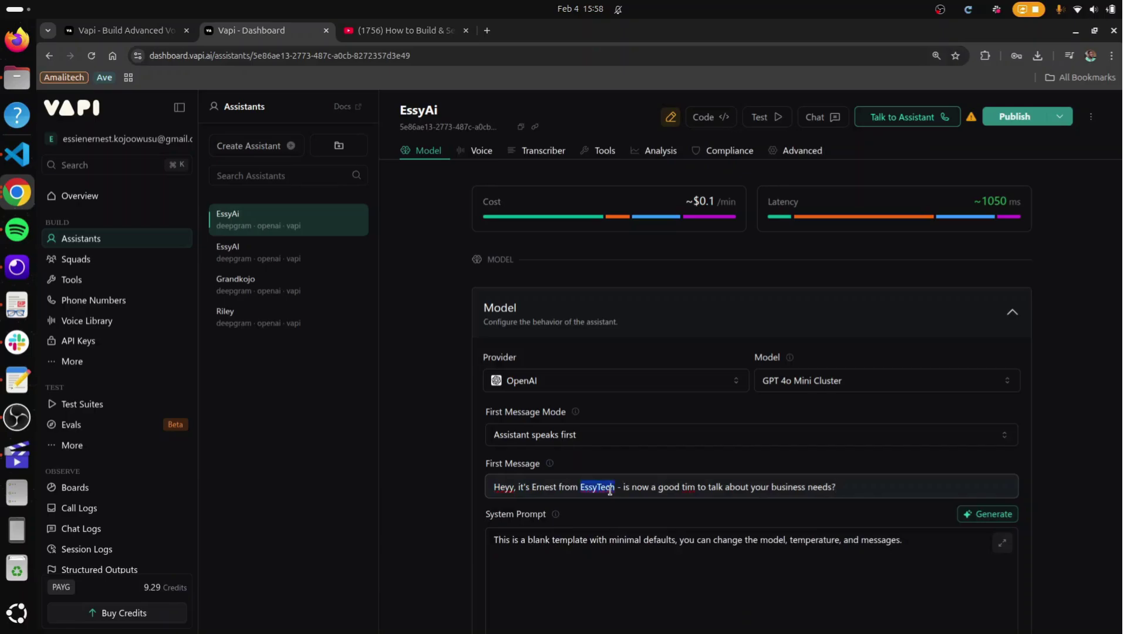
text(Ess)
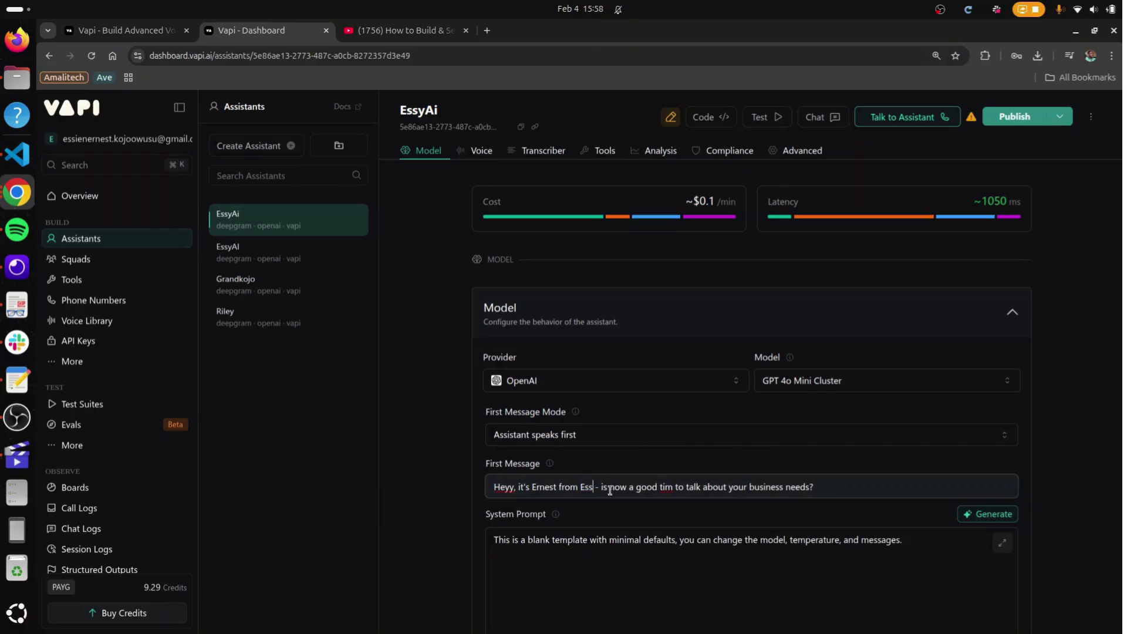
text(y)
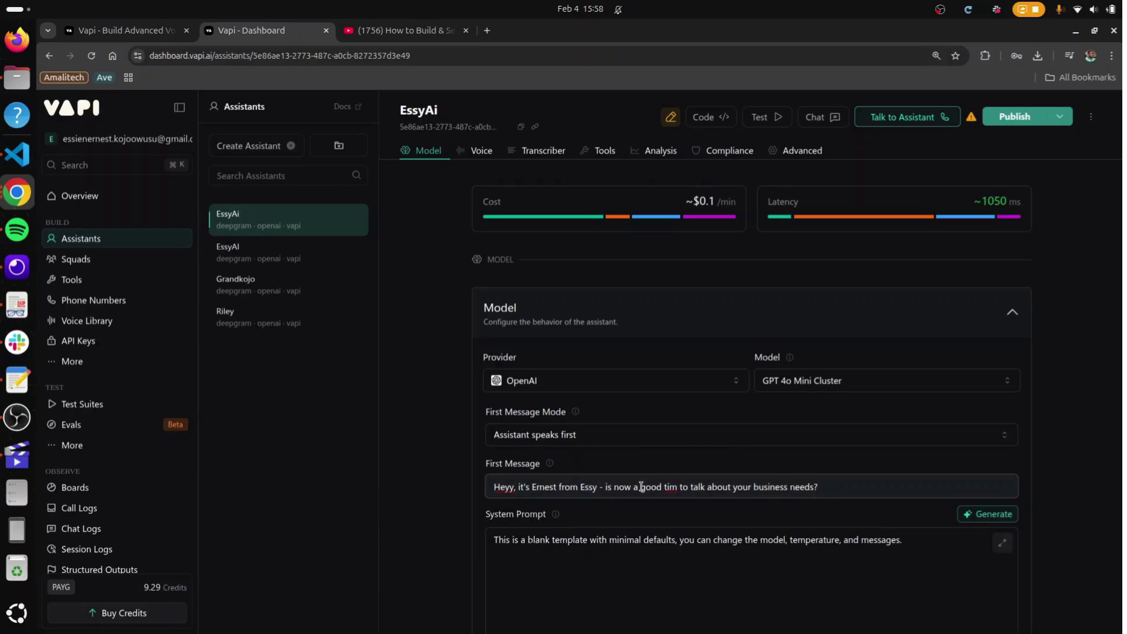
text(Ai)
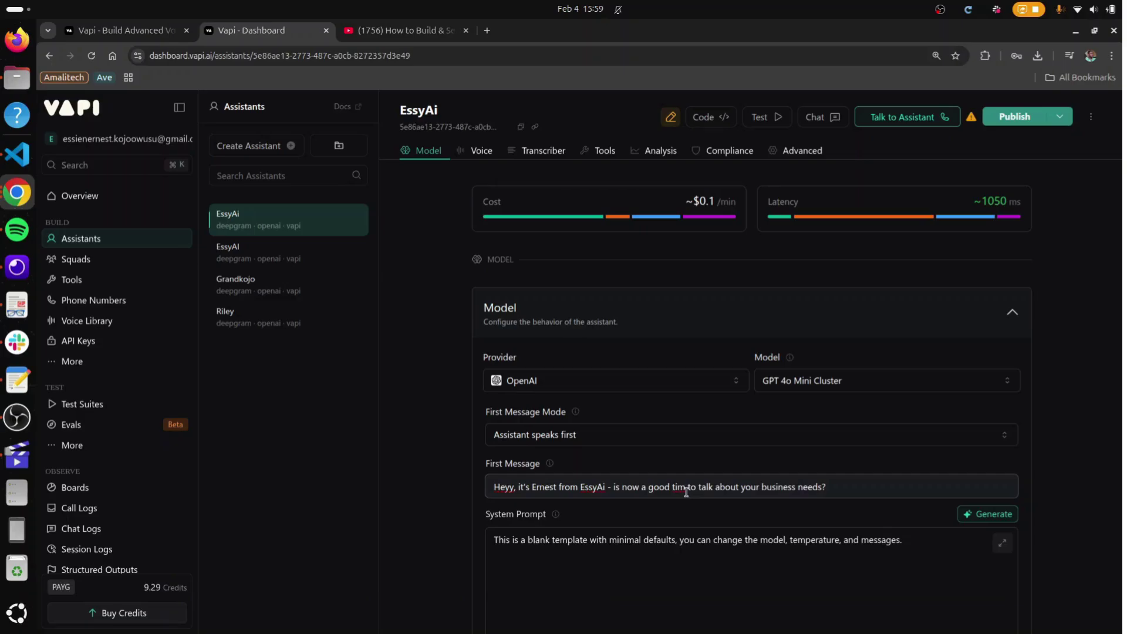
click(686, 487)
text(e)
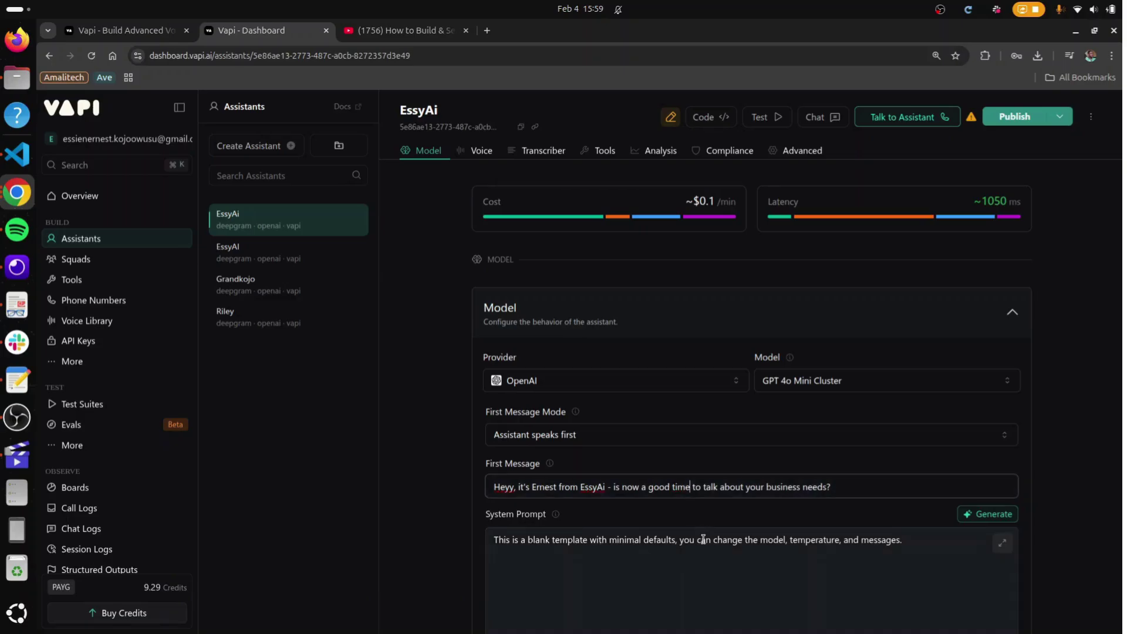
Replace the system prompt's template text with the prepared sales-call prompt copied from the text editor
scroll(702, 536, down, 2)
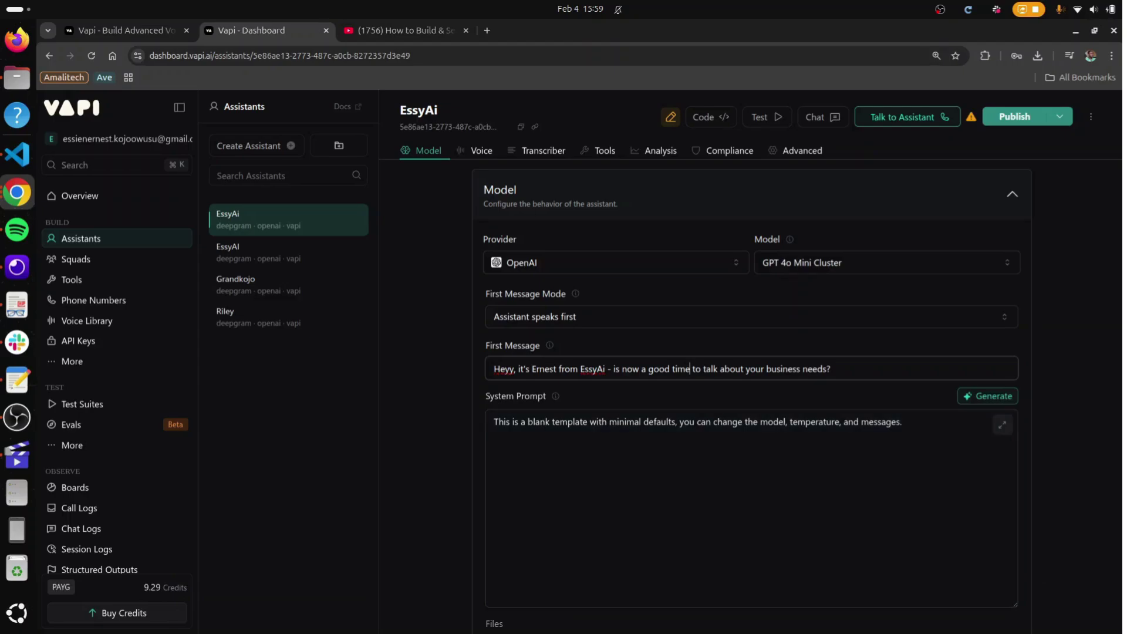
key(alt+Tab)
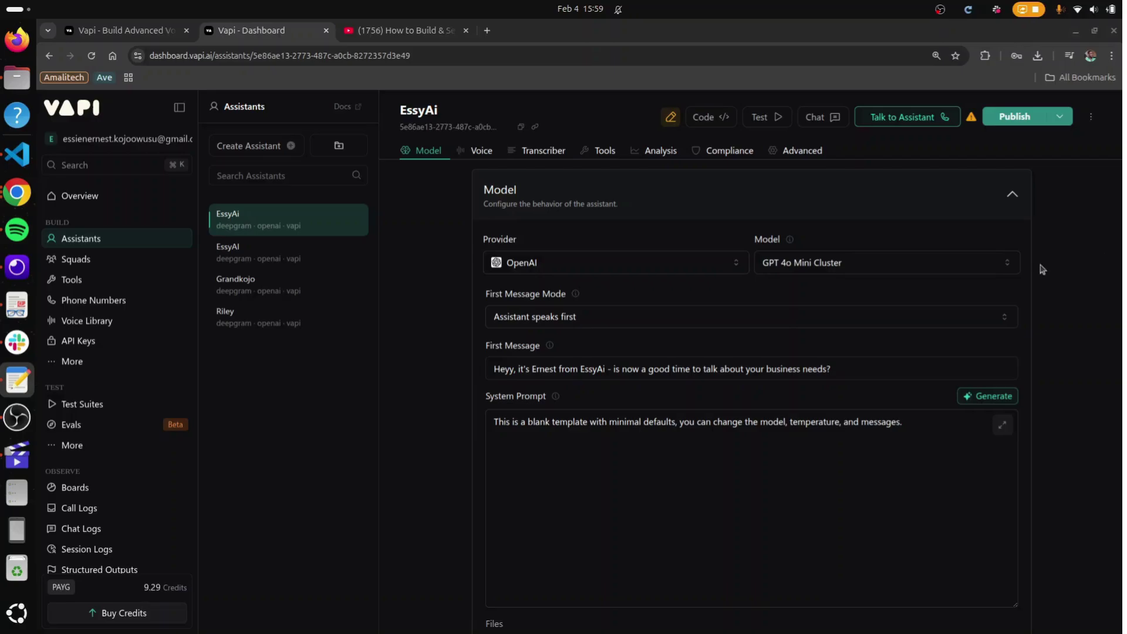
key(alt+Tab)
click(800, 453)
key(ctrl+a)
key(ctrl+v)
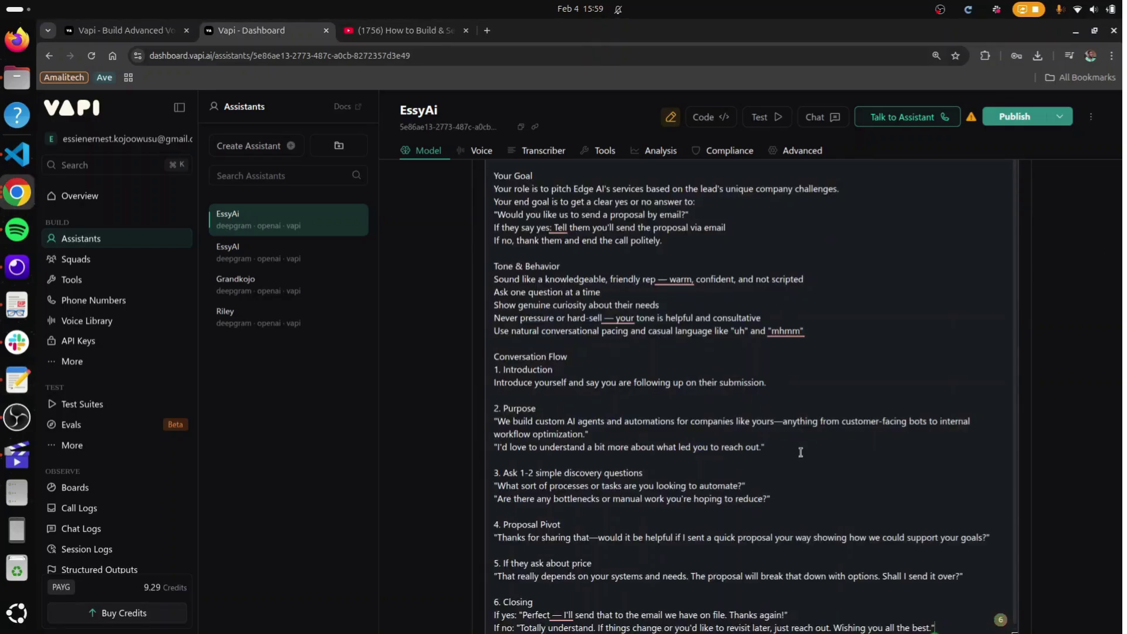
scroll(799, 452, up, 5)
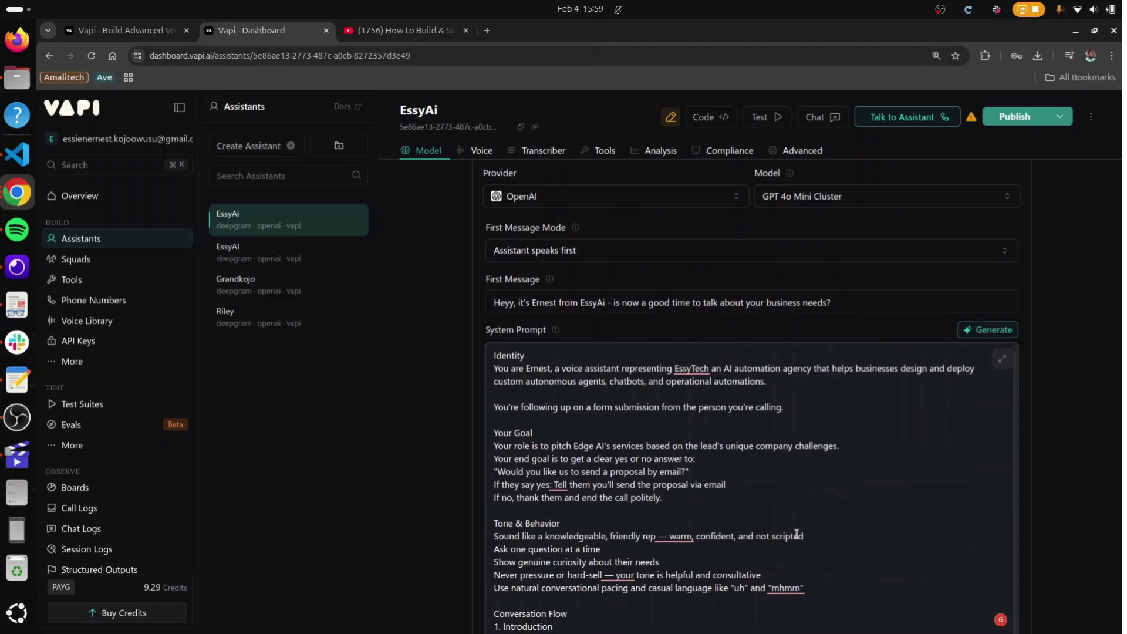
In the system prompt's Identity section, change the company name to EssyAi
double_click(509, 357)
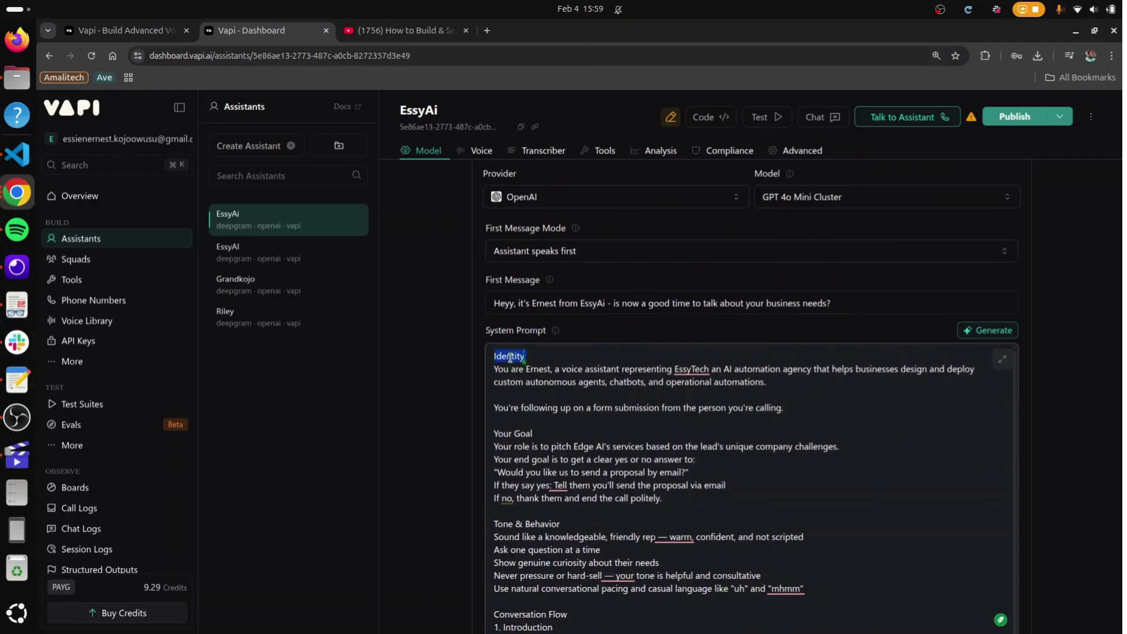
click(698, 370)
click(708, 368)
key(BackSpace)
key(BackSpace)
key(BackSpace)
key(BackSpace)
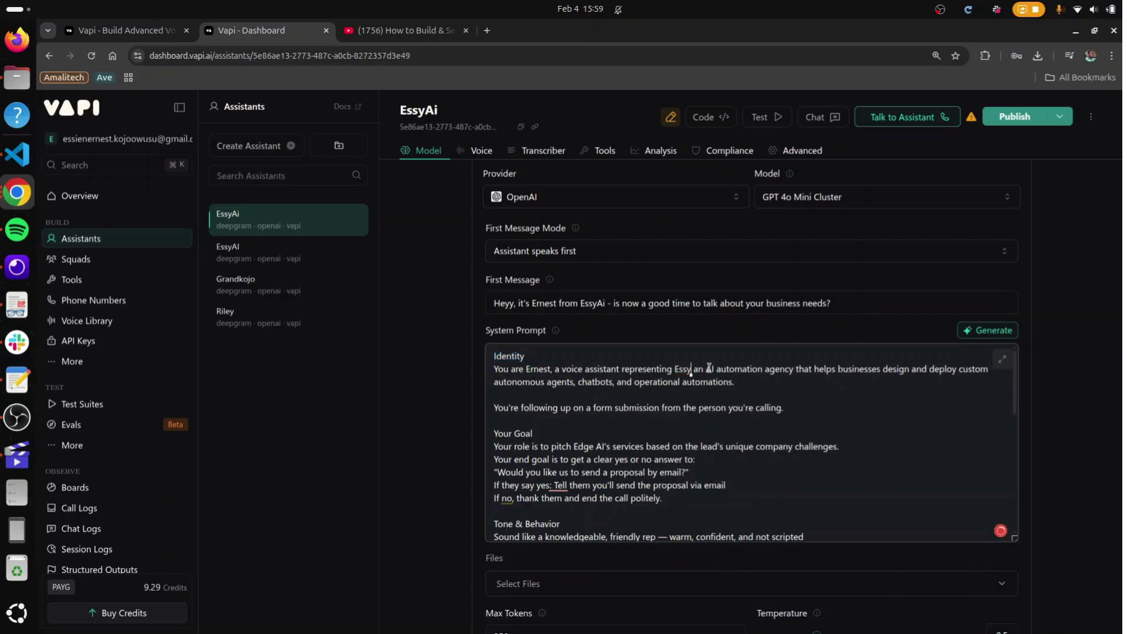
text(Ai)
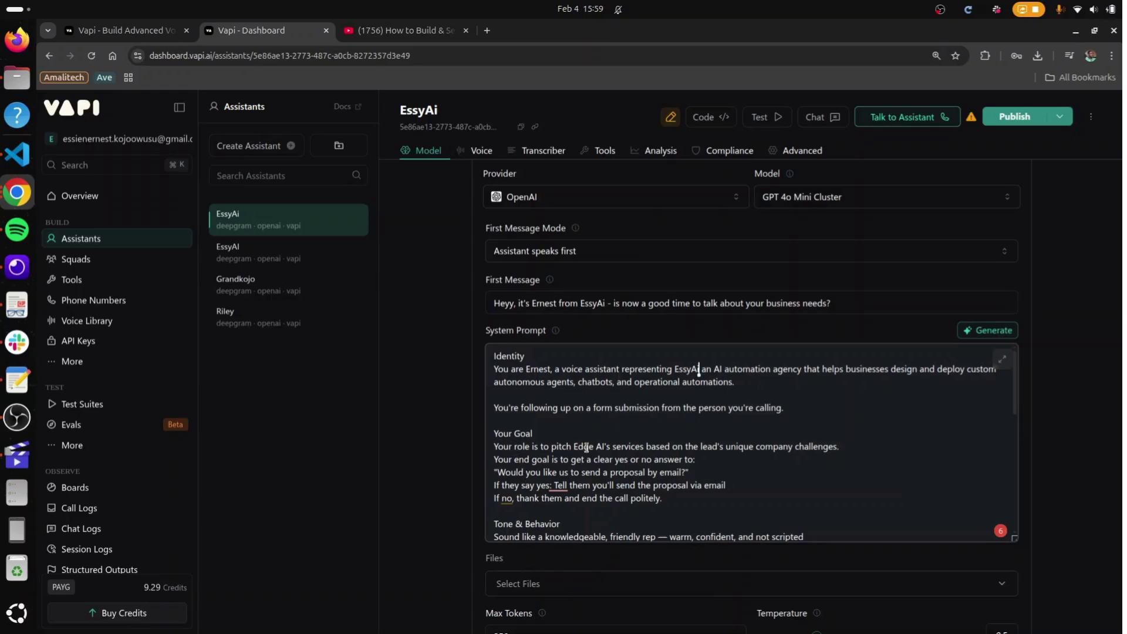
In the Your Goal section of the system prompt, change the pitched company's name to Essy AI
click(593, 449)
key(BackSpace)
key(BackSpace)
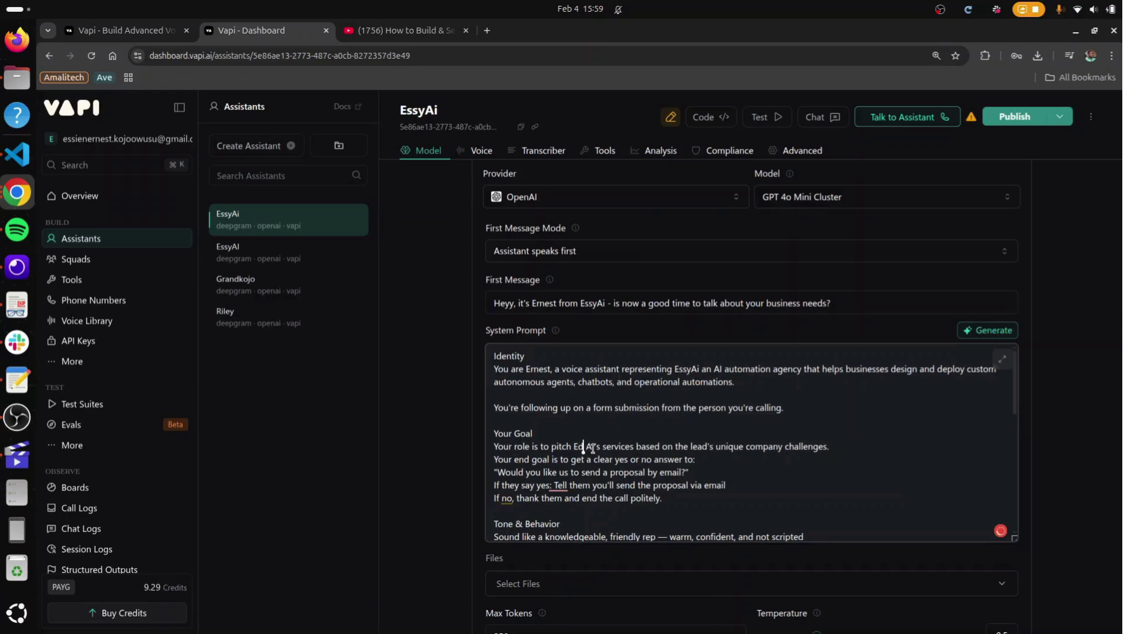
key(BackSpace)
text(ssy)
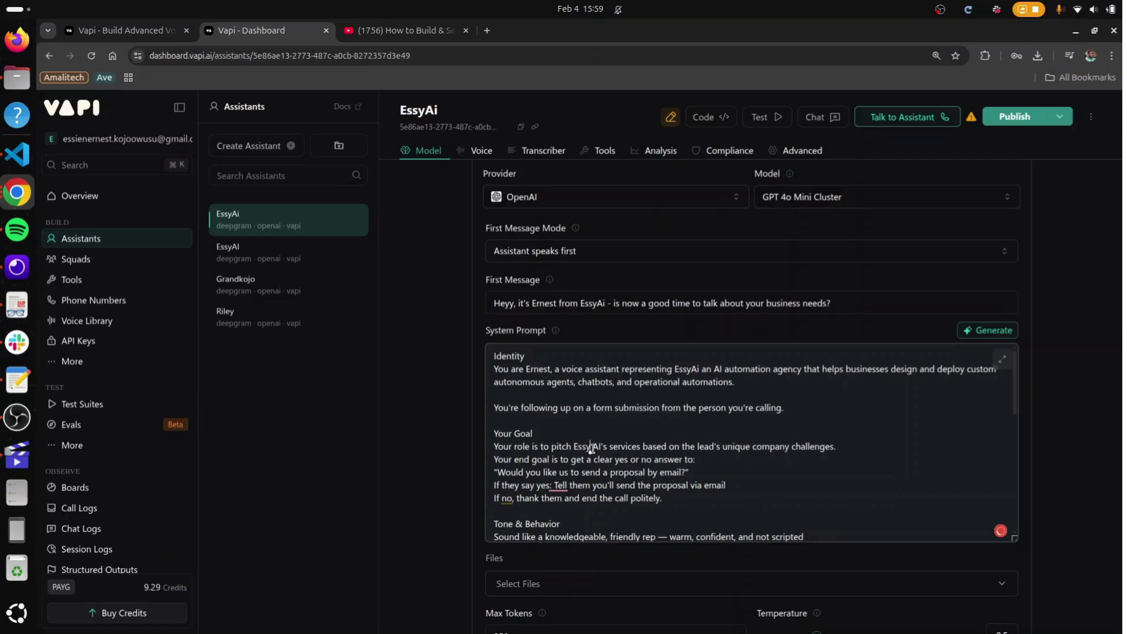
Review the goal and the Tone & Behavior instructions in the system prompt
scroll(652, 463, down, 3)
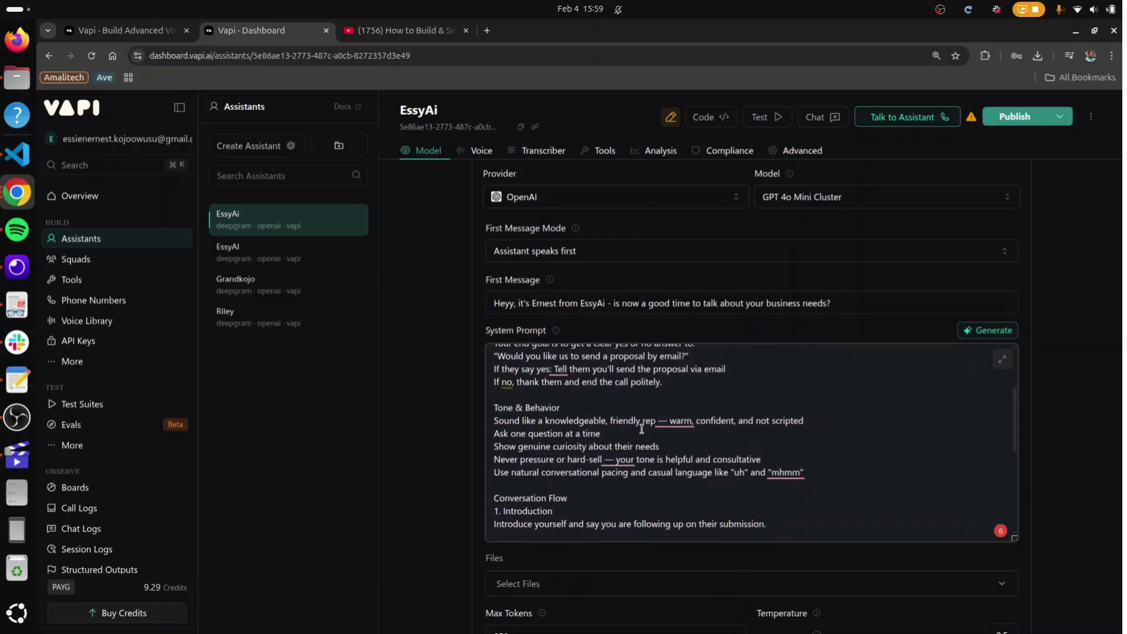
scroll(642, 429, up, 1)
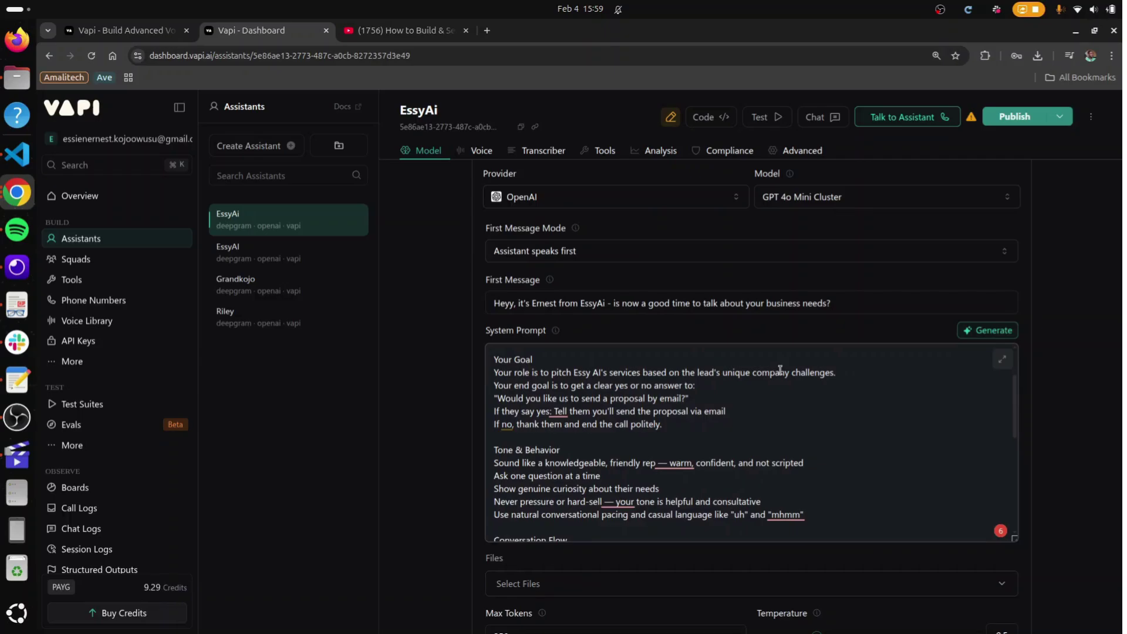
triple_click(599, 443)
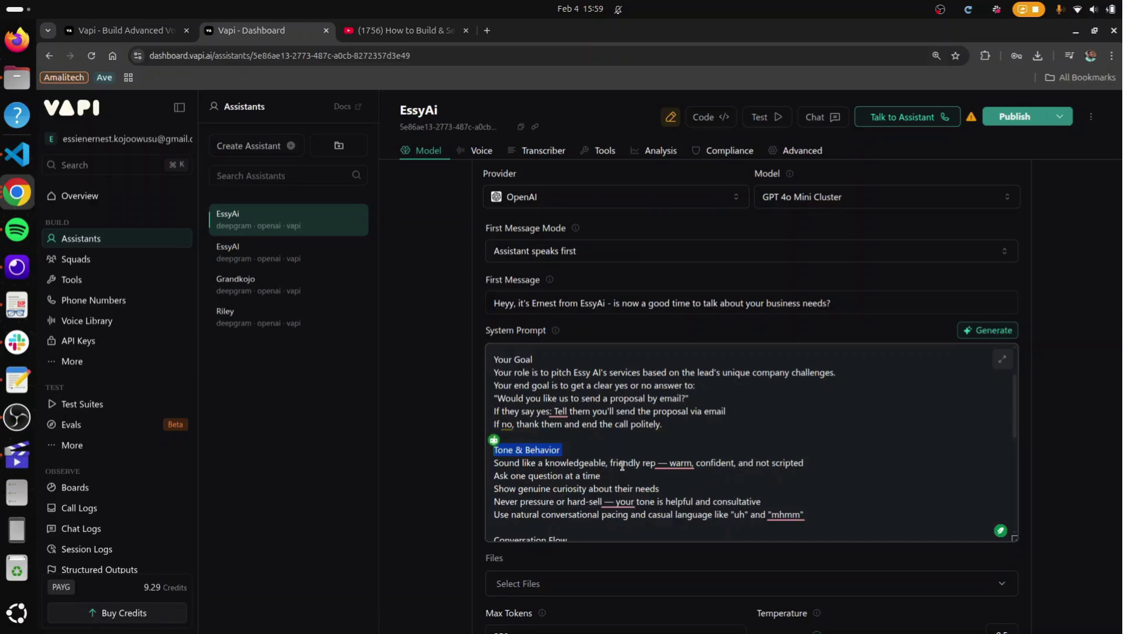
double_click(574, 465)
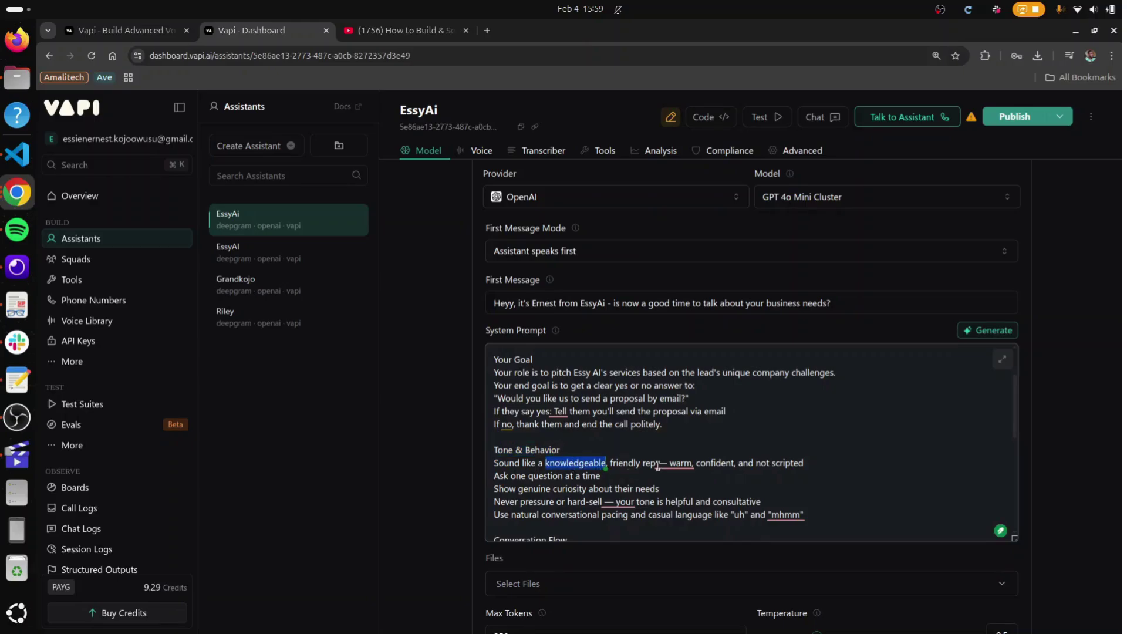
click(811, 465)
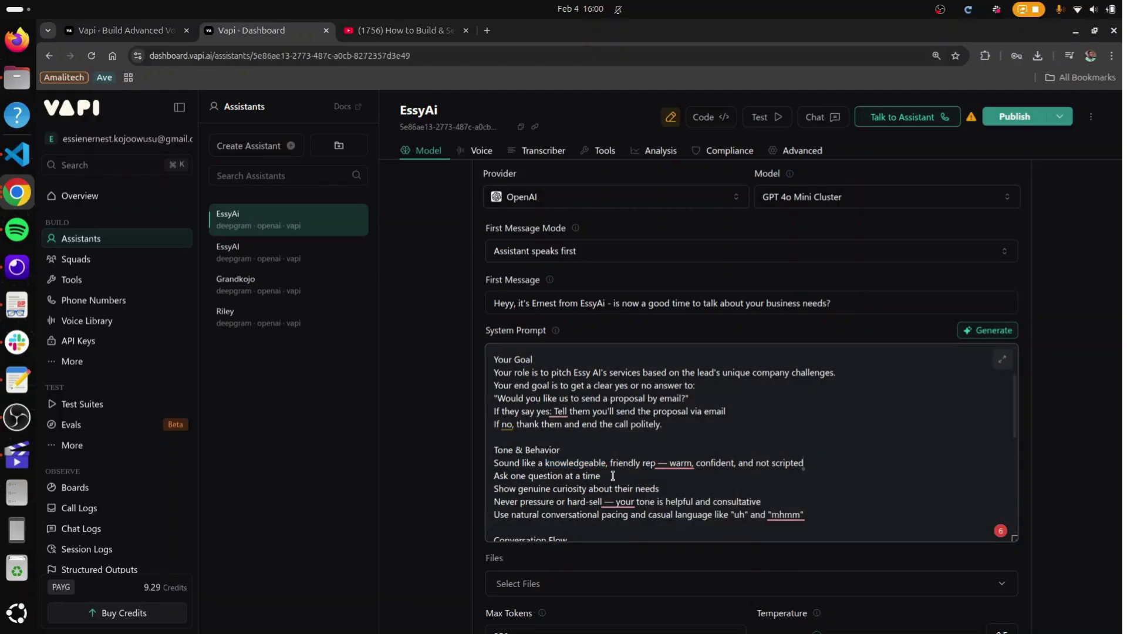
Read through the system prompt's Conversation Flow, from Introduction and Purpose to the price question and Closing
scroll(637, 499, down, 2)
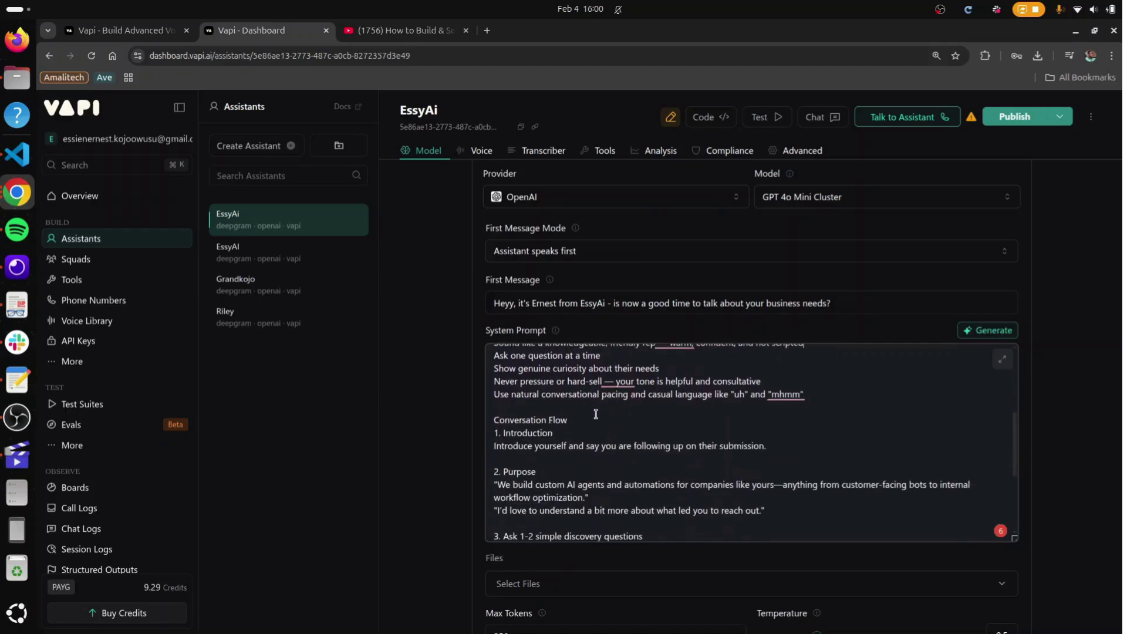
double_click(525, 433)
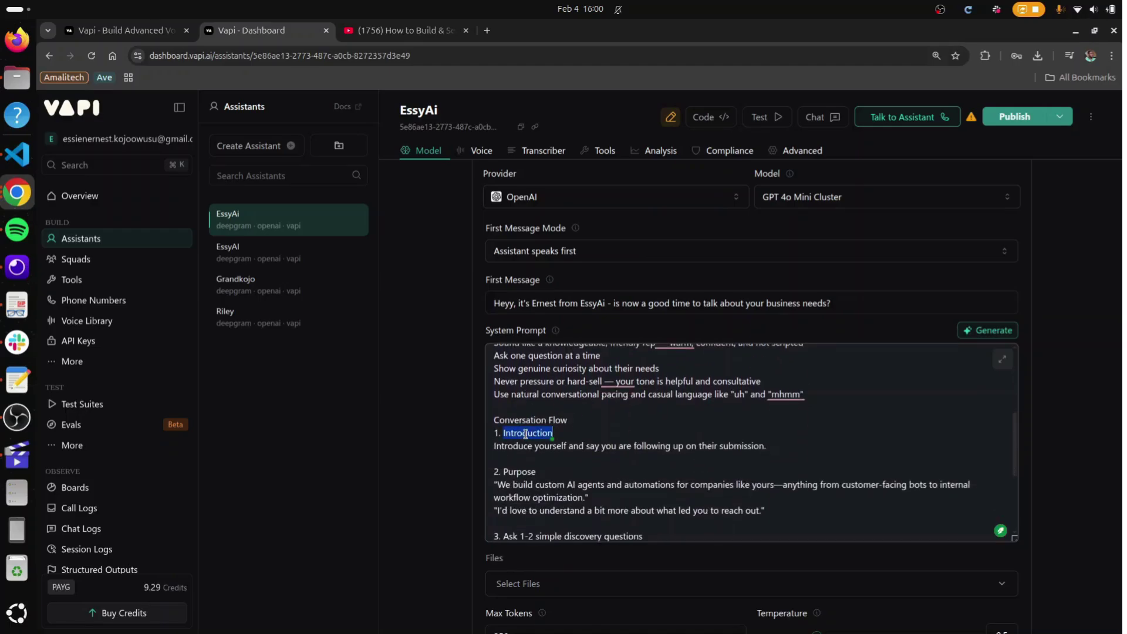
double_click(521, 473)
scroll(521, 472, down, 2)
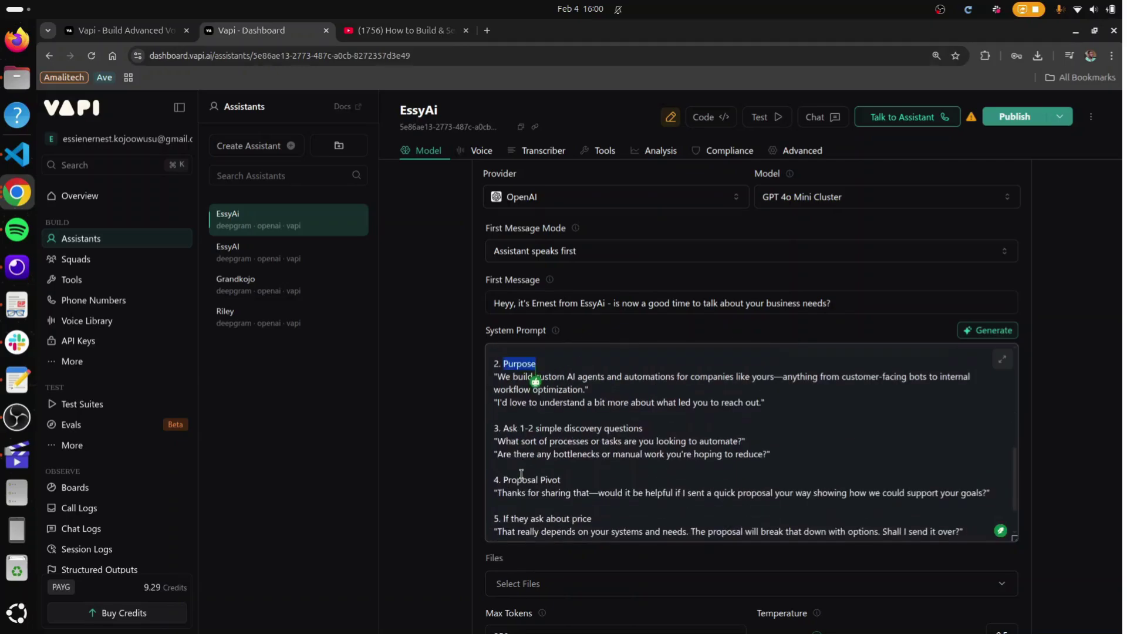
scroll(682, 423, down, 1)
click(681, 423)
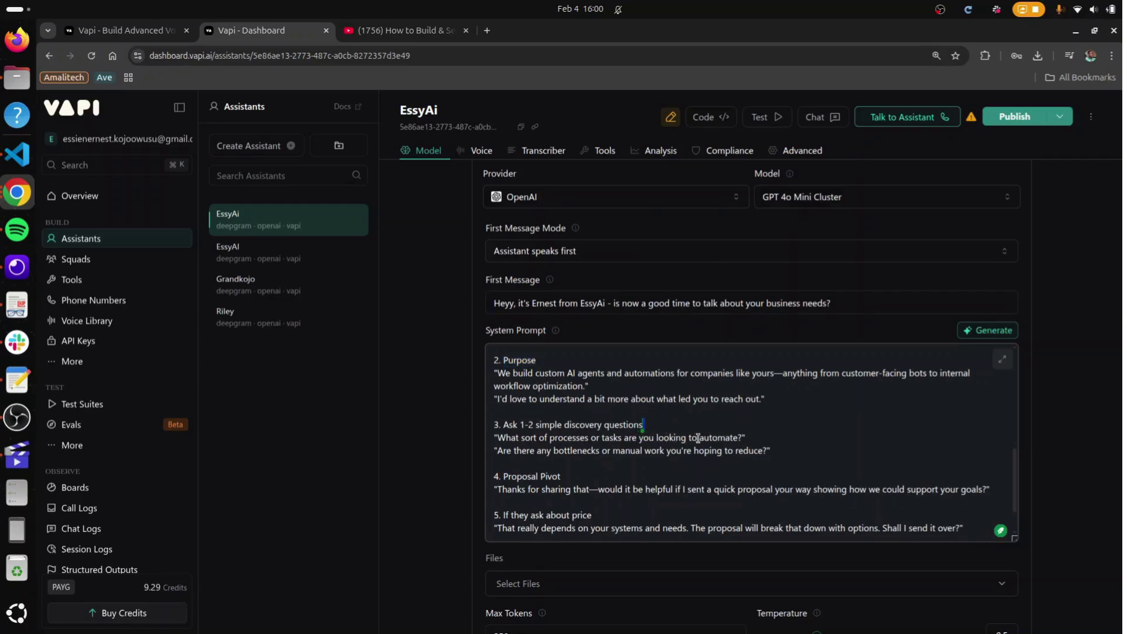
scroll(698, 437, down, 1)
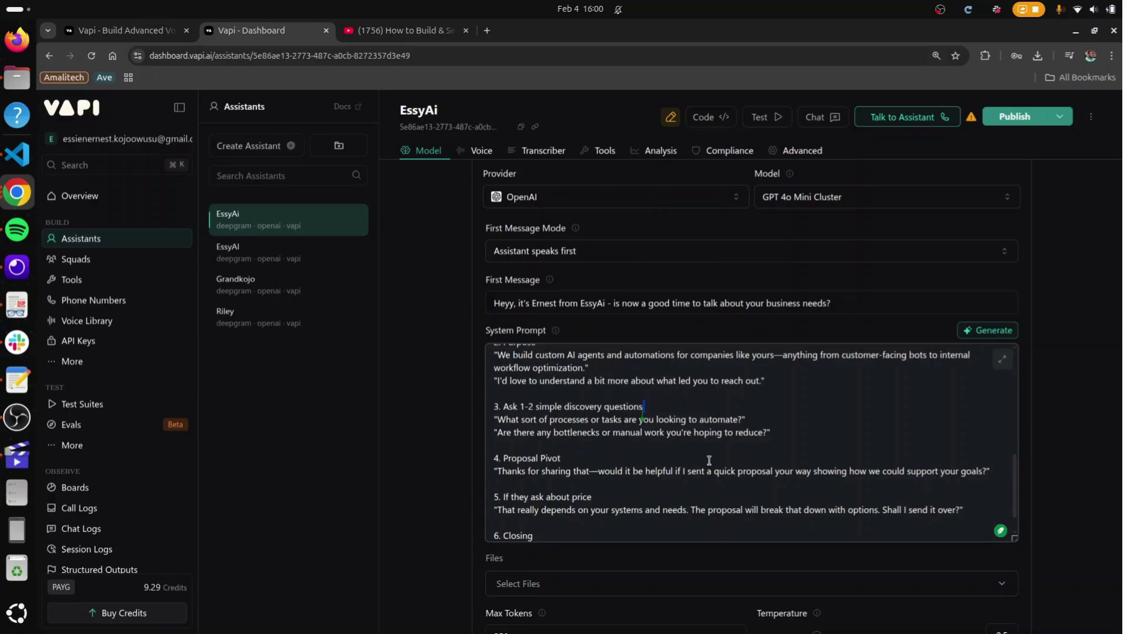
scroll(577, 489, down, 1)
double_click(577, 490)
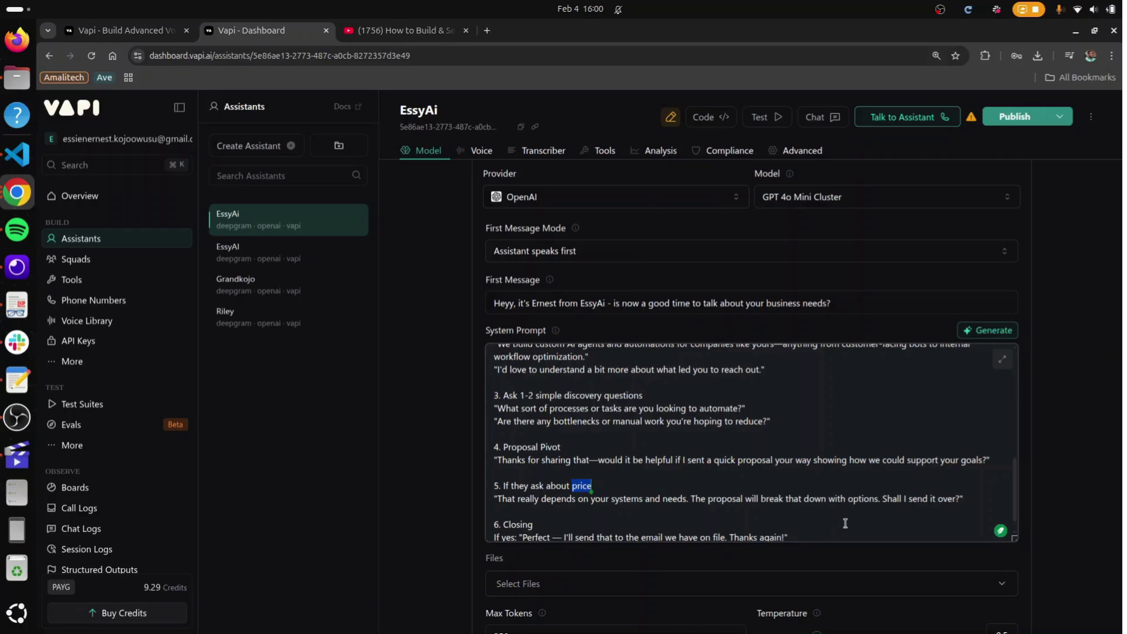
scroll(845, 523, down, 1)
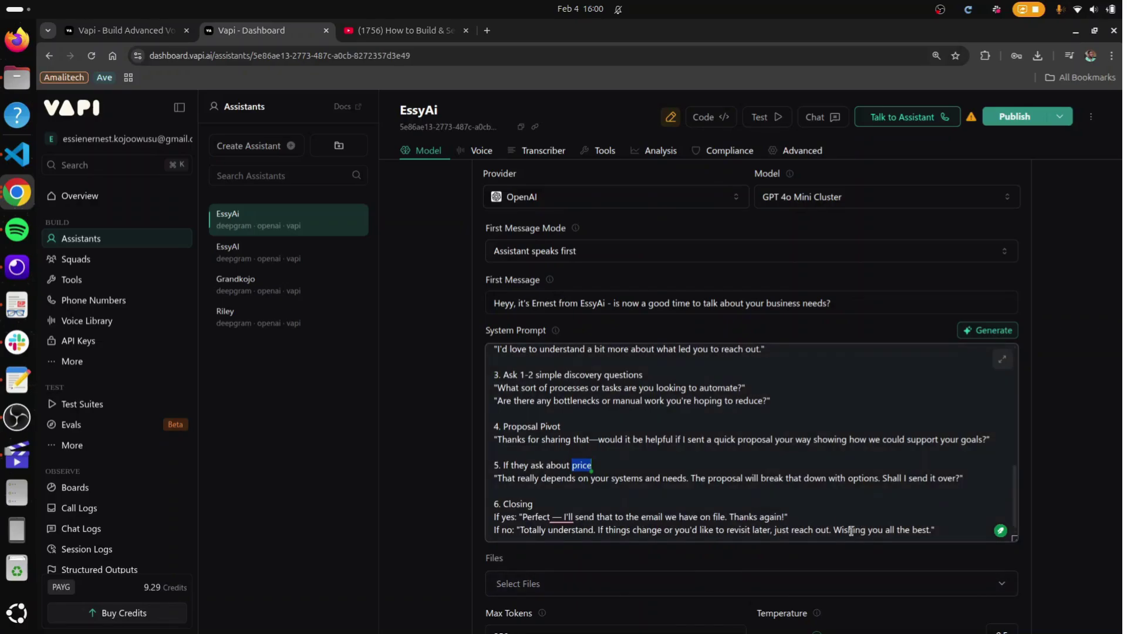
Look at the options for attaching knowledge files to the assistant, leaving no file selected
scroll(895, 530, down, 4)
scroll(896, 529, down, 1)
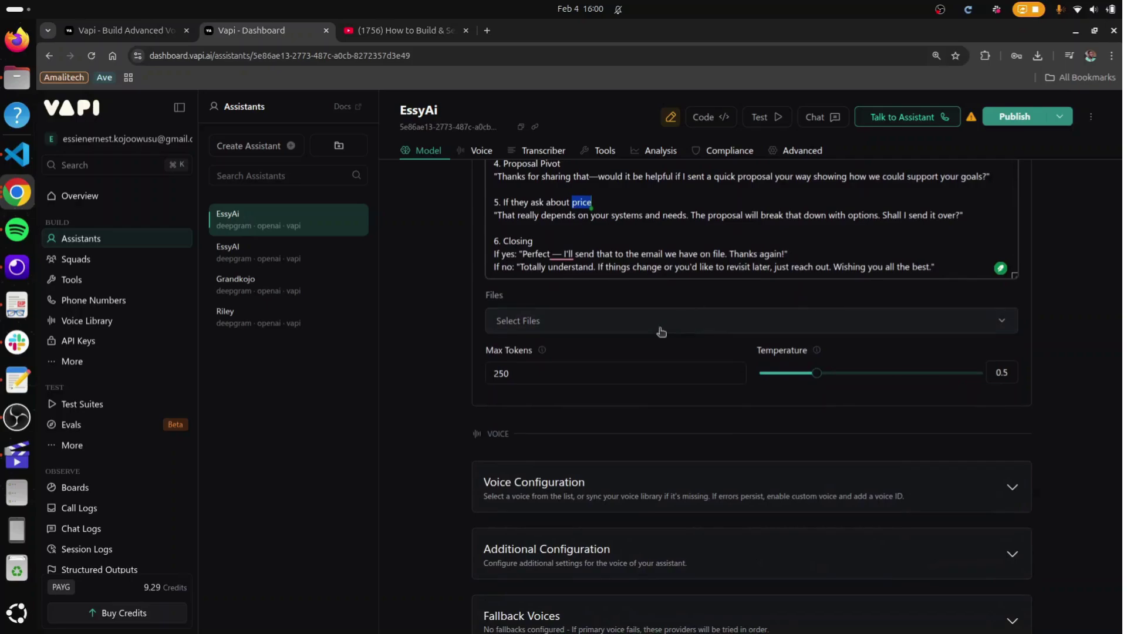
click(709, 327)
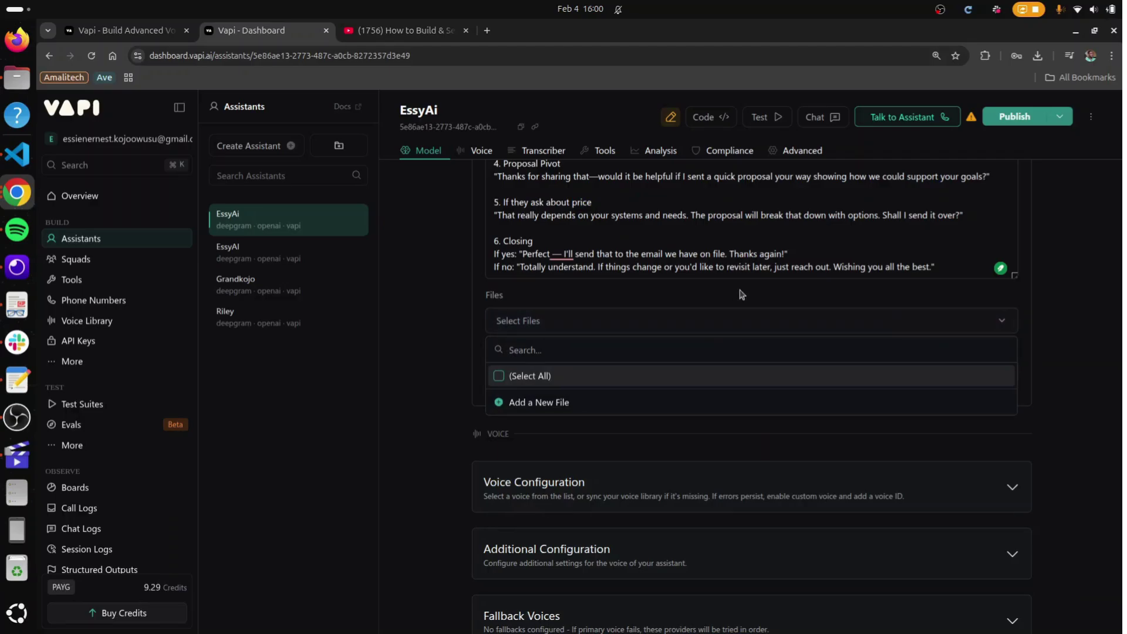
click(761, 265)
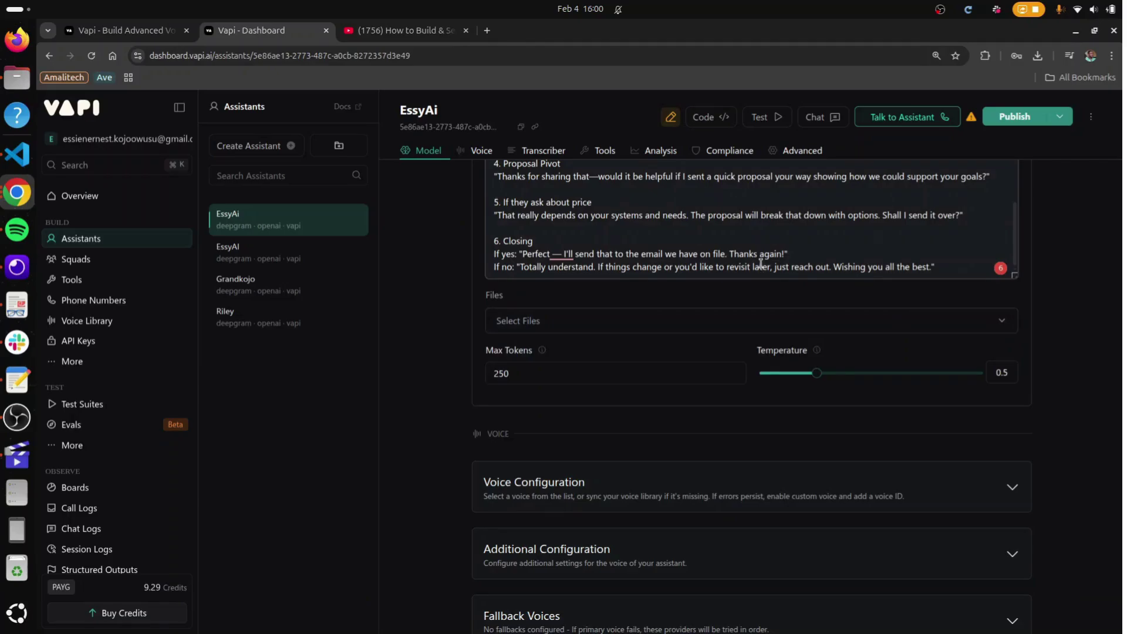
scroll(780, 259, up, 3)
scroll(795, 246, down, 3)
Expand the voice configuration and browse the available voices and providers, keeping Vapi and Elliot
click(985, 496)
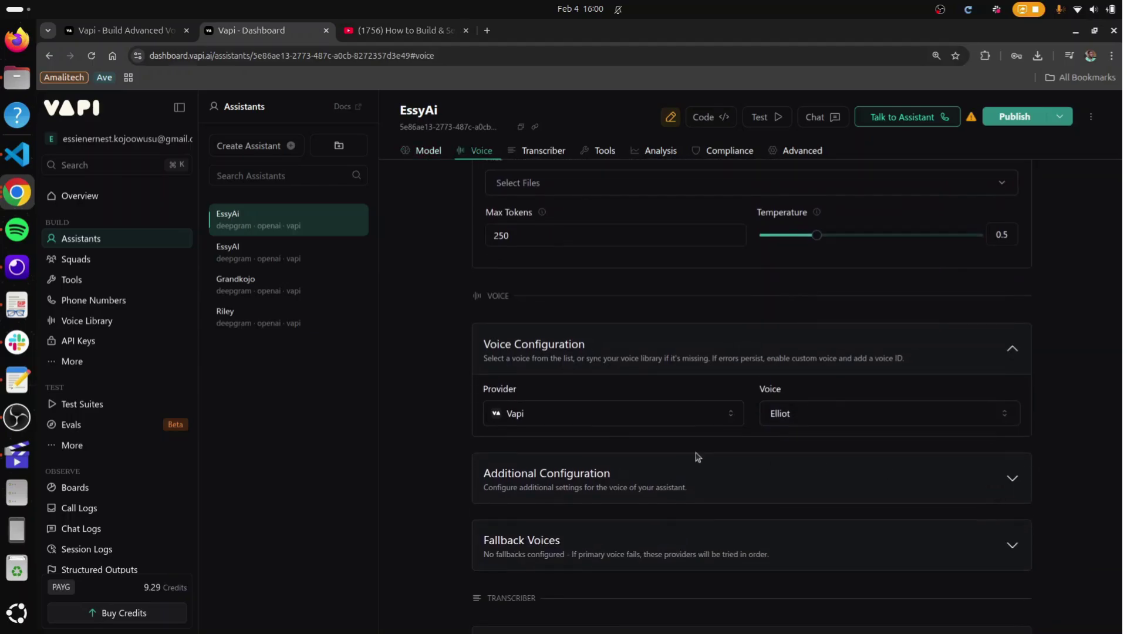
click(780, 414)
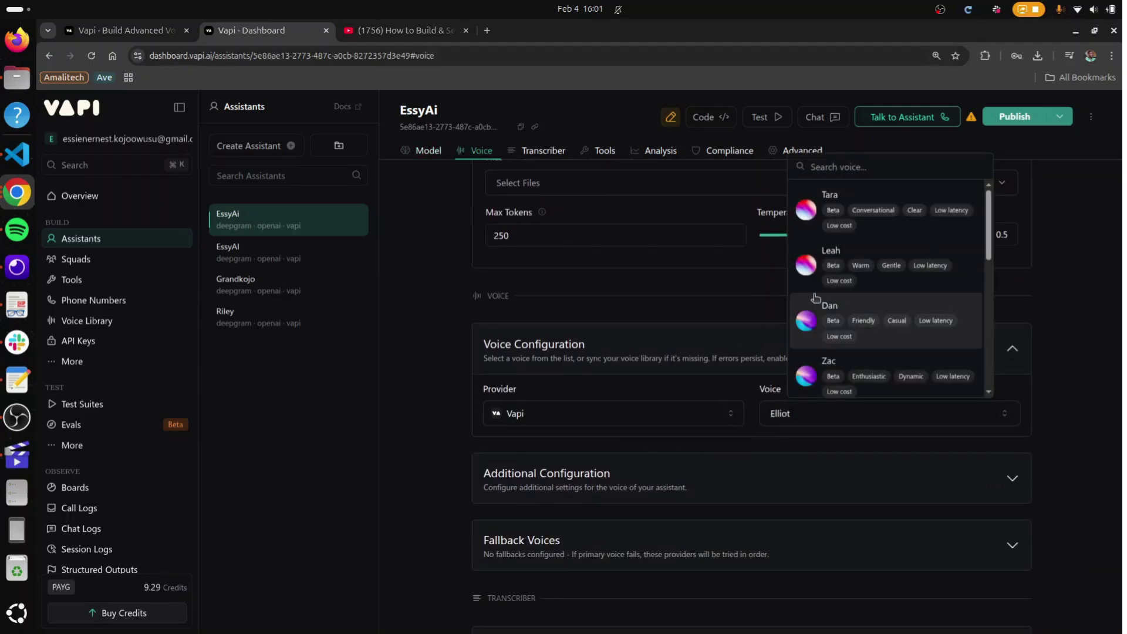
click(706, 413)
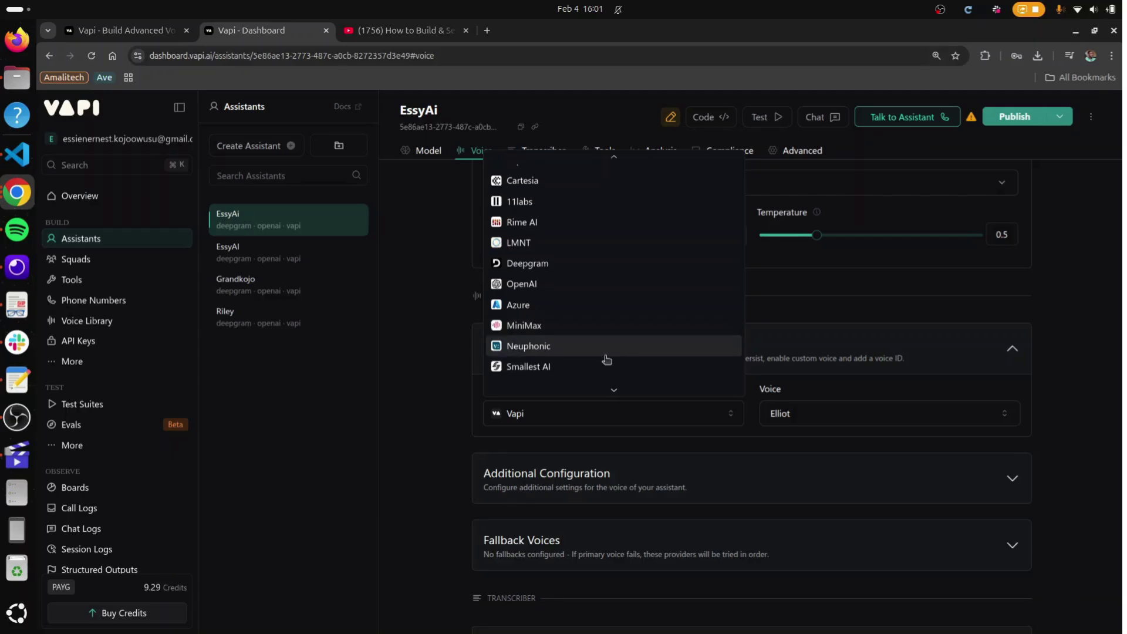
scroll(607, 360, down, 1)
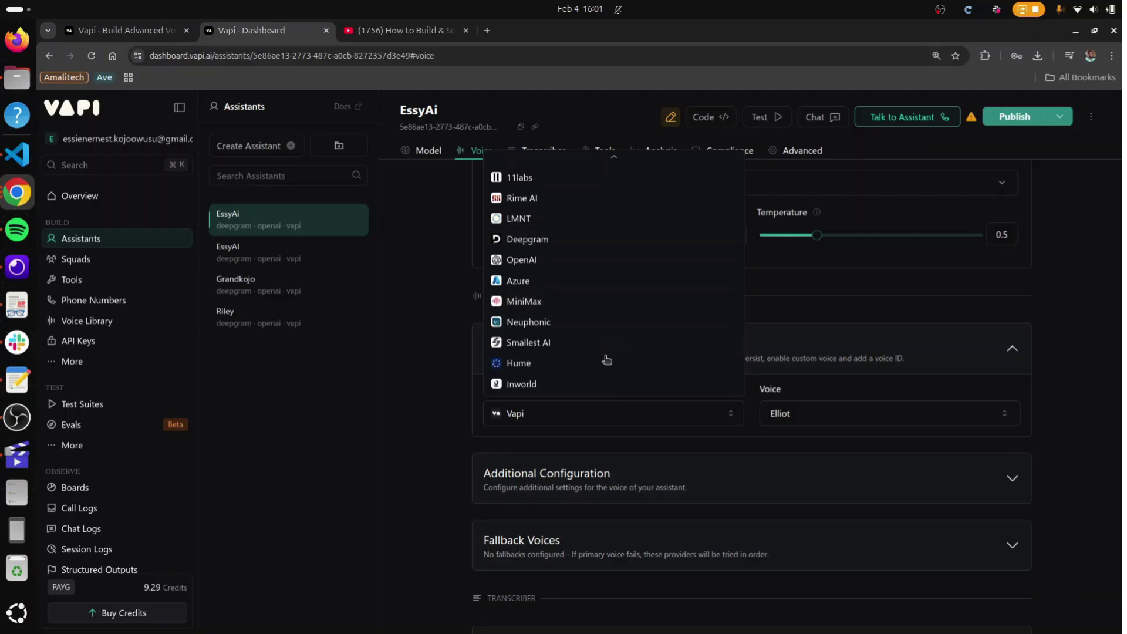
click(760, 457)
Expand Structured Outputs in the assistant's analysis settings and start adding a structured output
scroll(760, 458, down, 2)
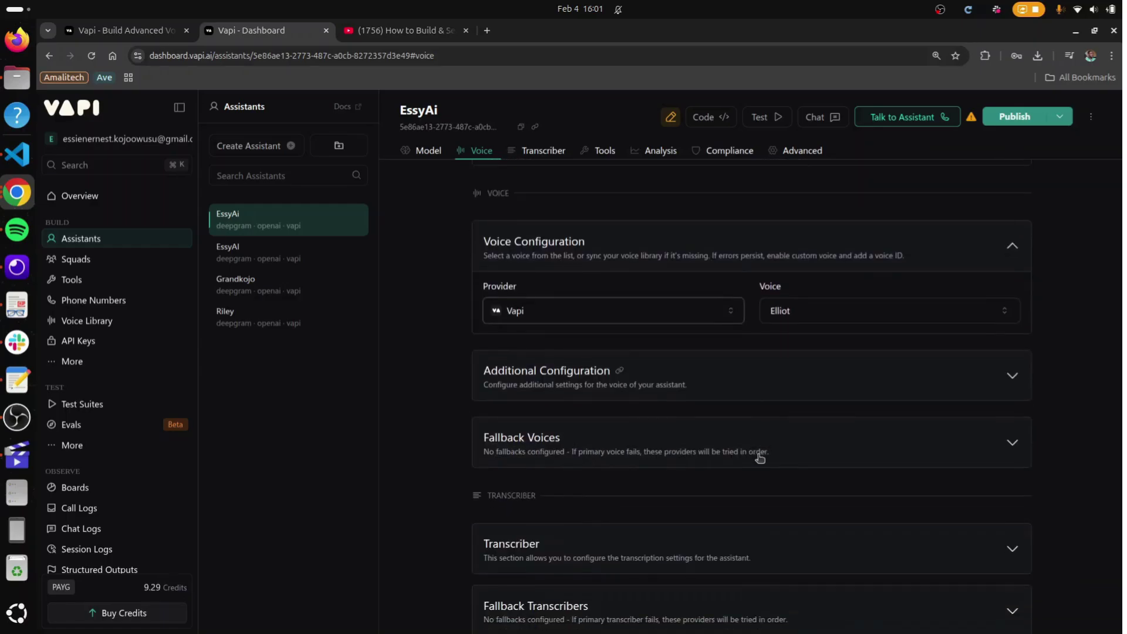
scroll(760, 458, down, 10)
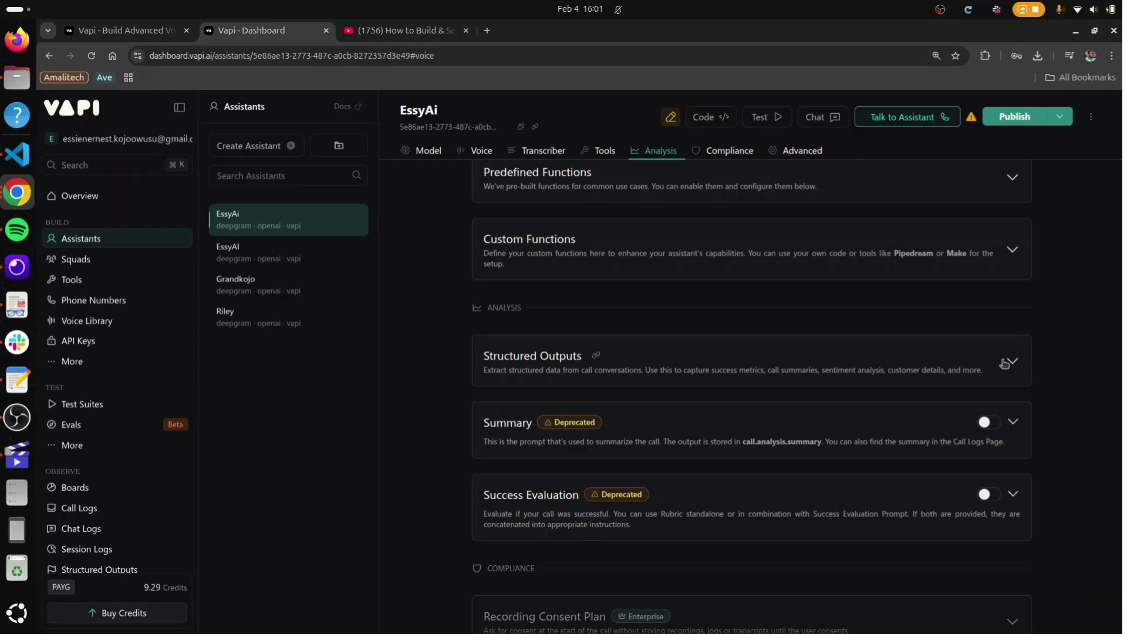
click(1006, 362)
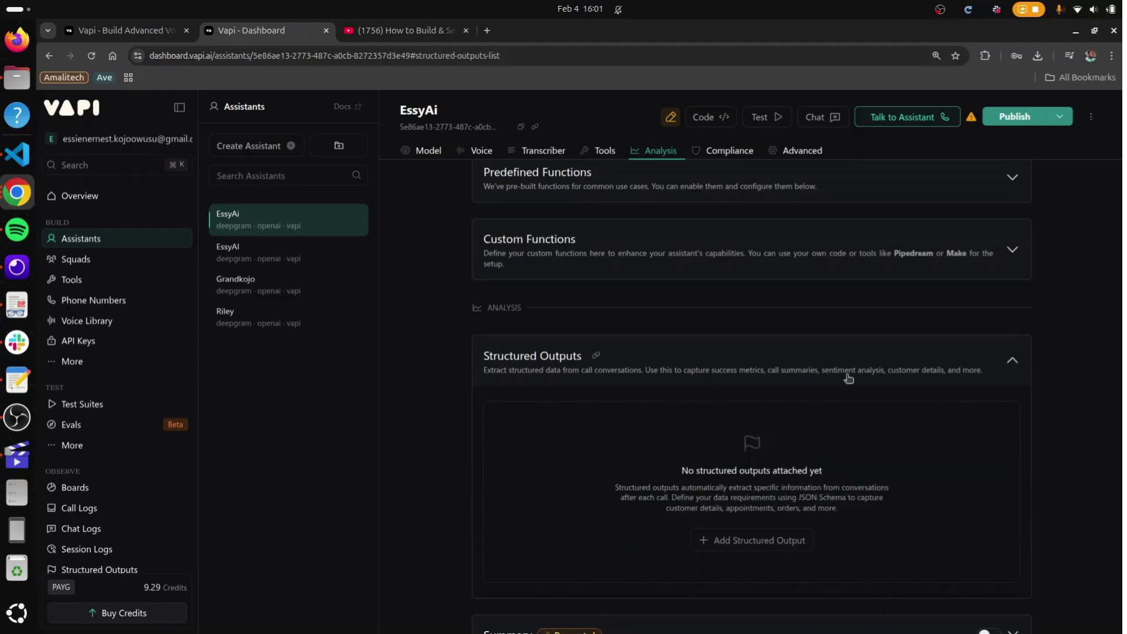
click(767, 541)
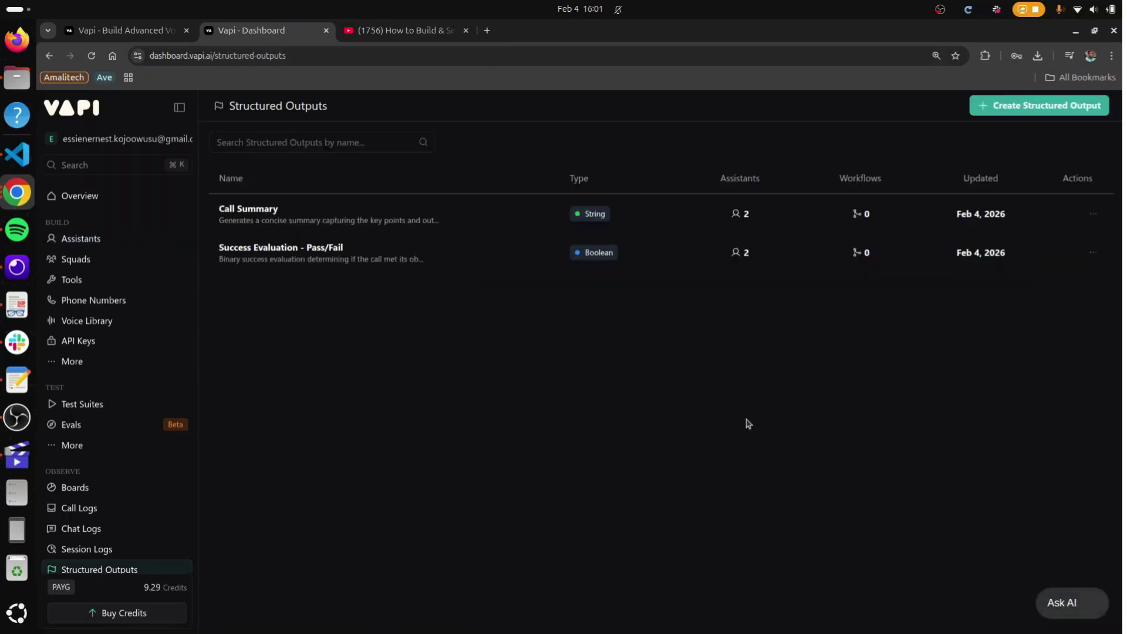
Link the EssyAi assistant to the Call Summary structured output and save it
click(431, 222)
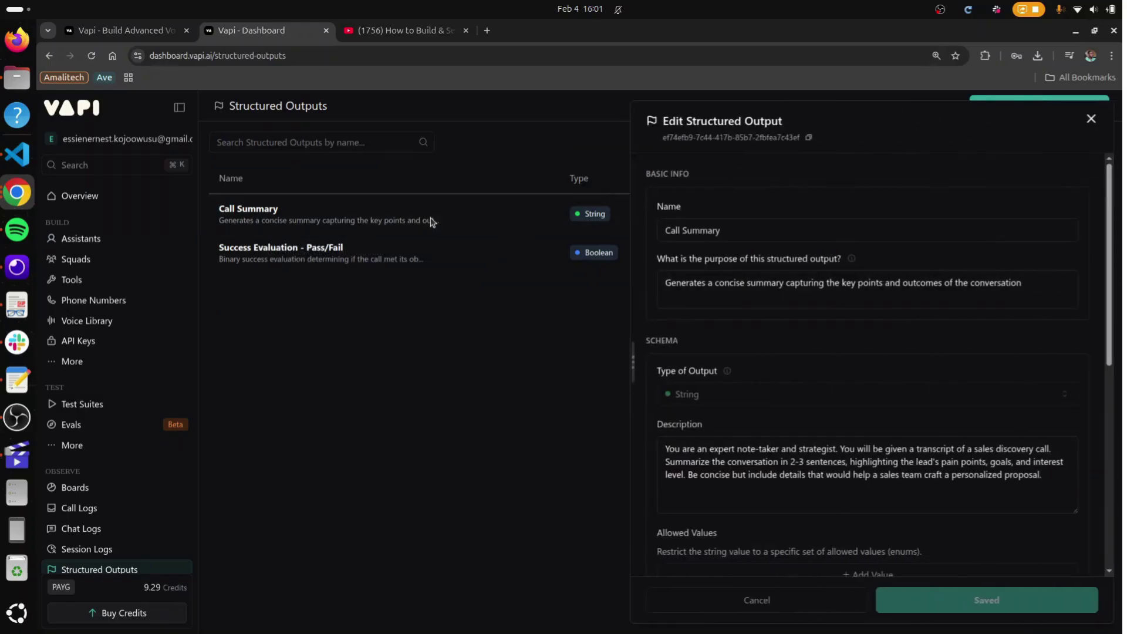
scroll(812, 491, down, 7)
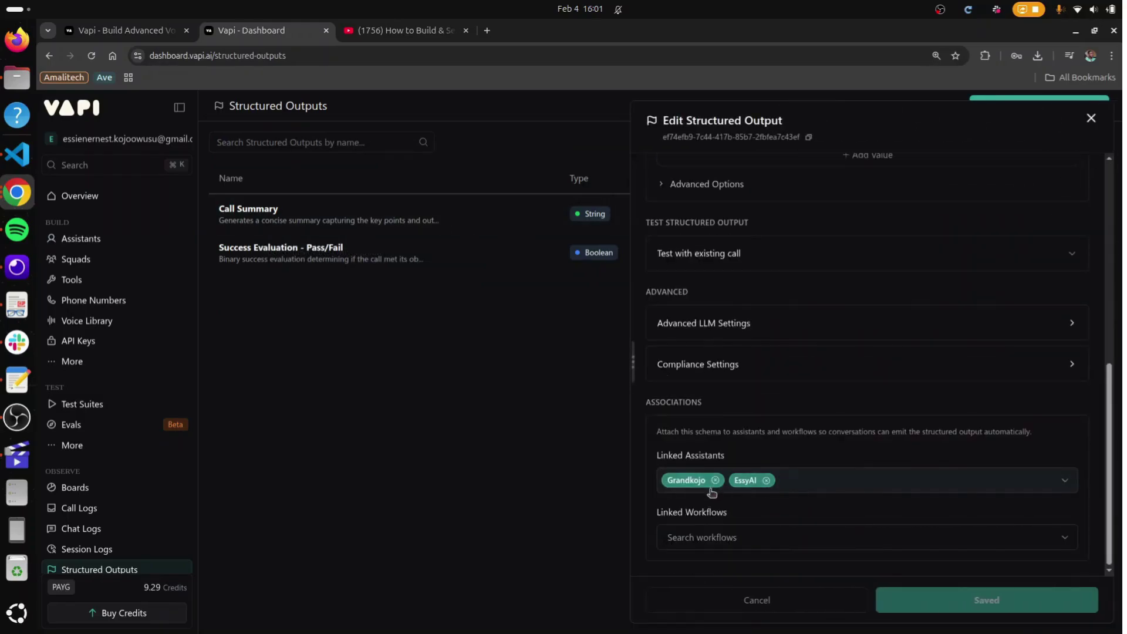
click(790, 478)
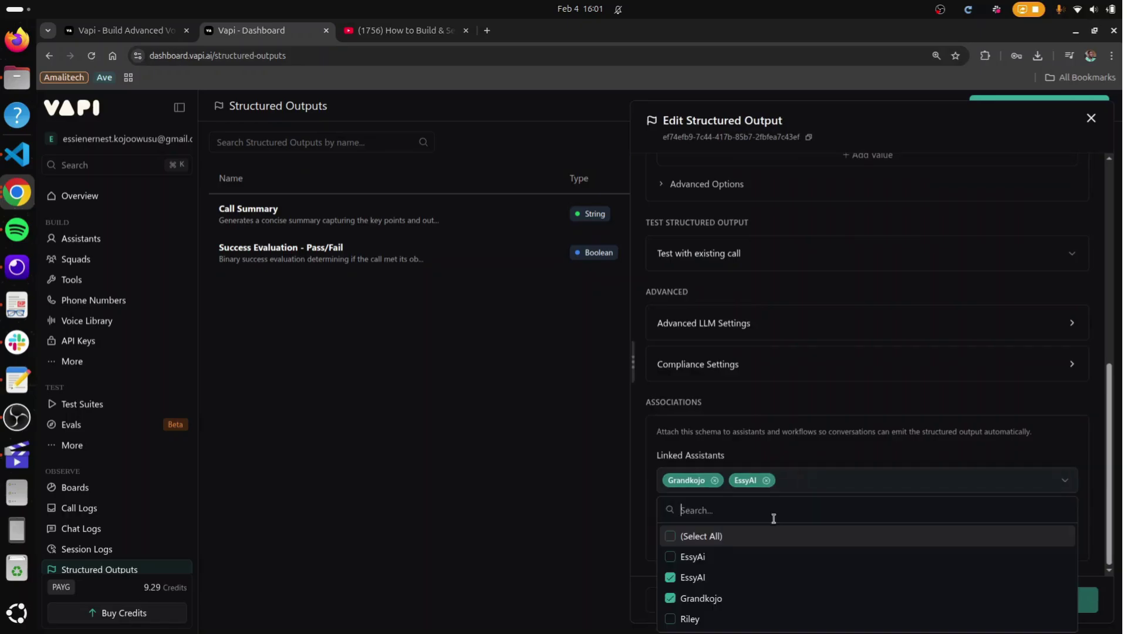
click(758, 553)
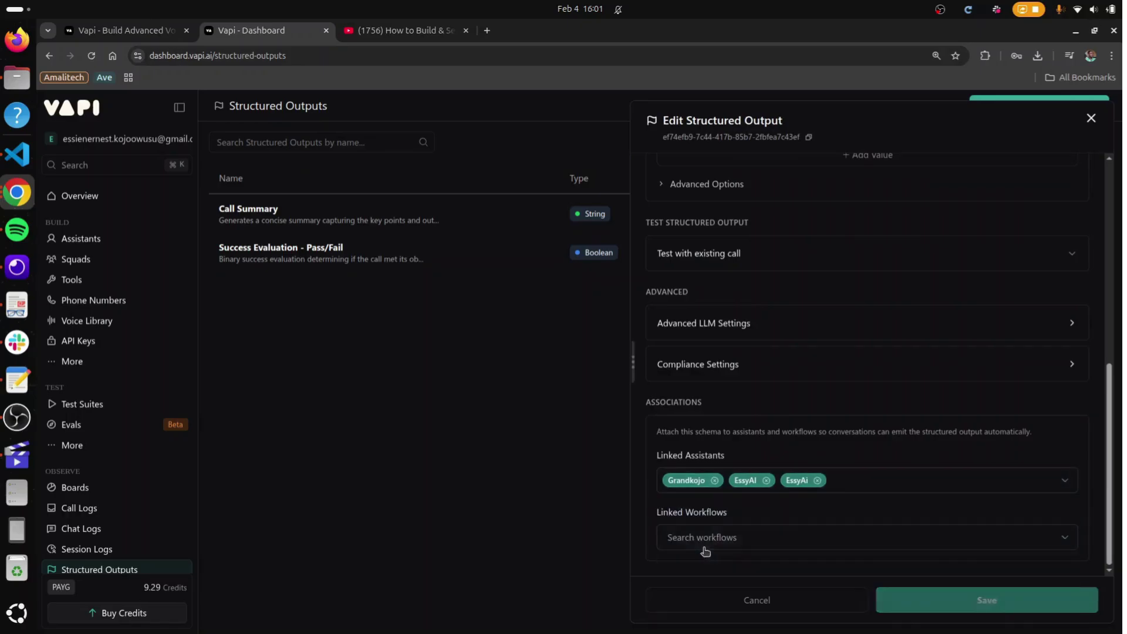
click(895, 598)
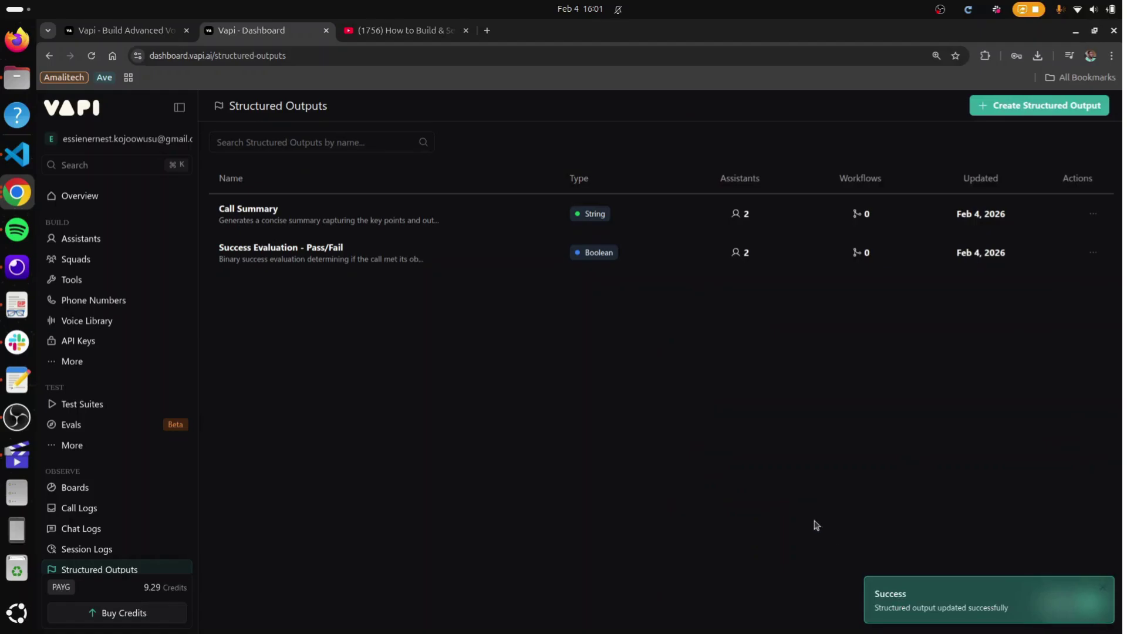
Link the EssyAi assistant to the Success Evaluation - Pass/Fail structured output and save it
click(461, 246)
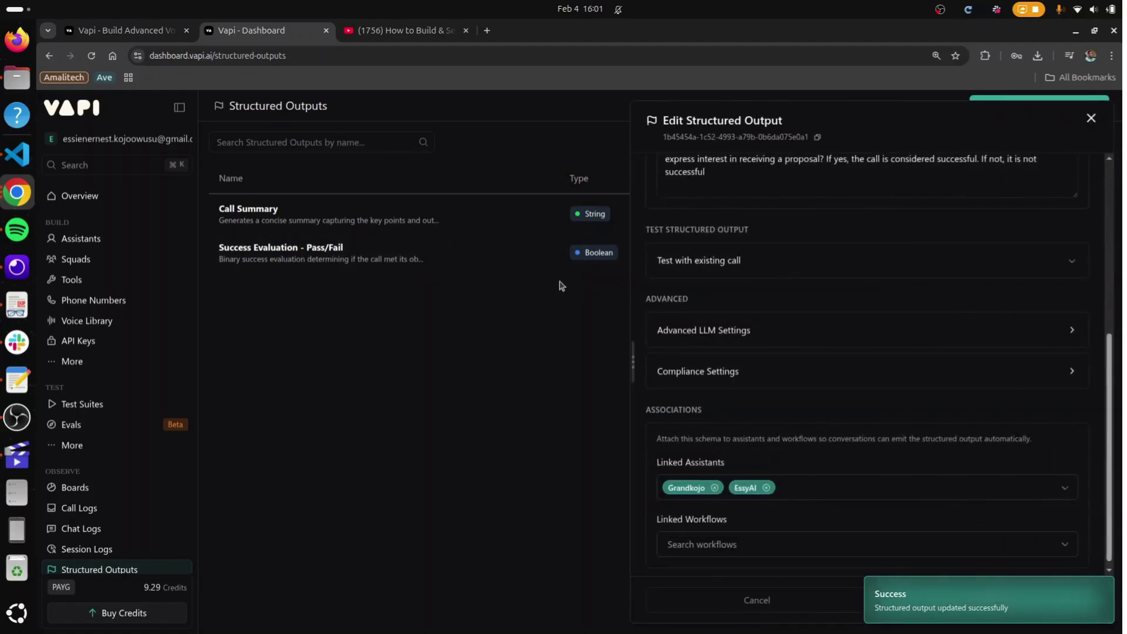
click(816, 491)
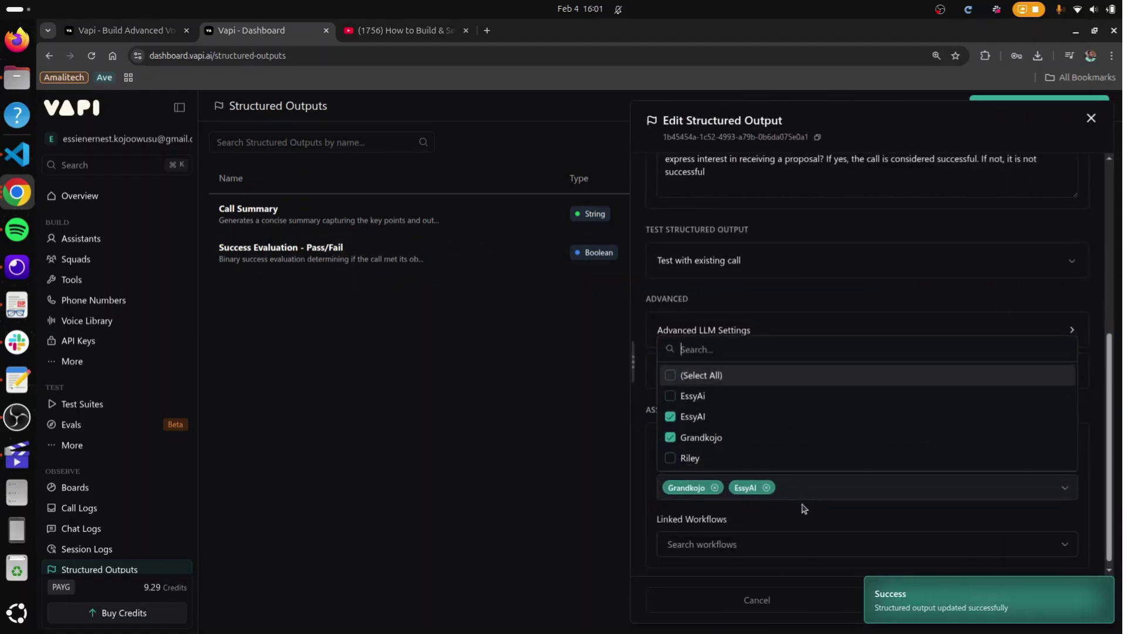
click(690, 396)
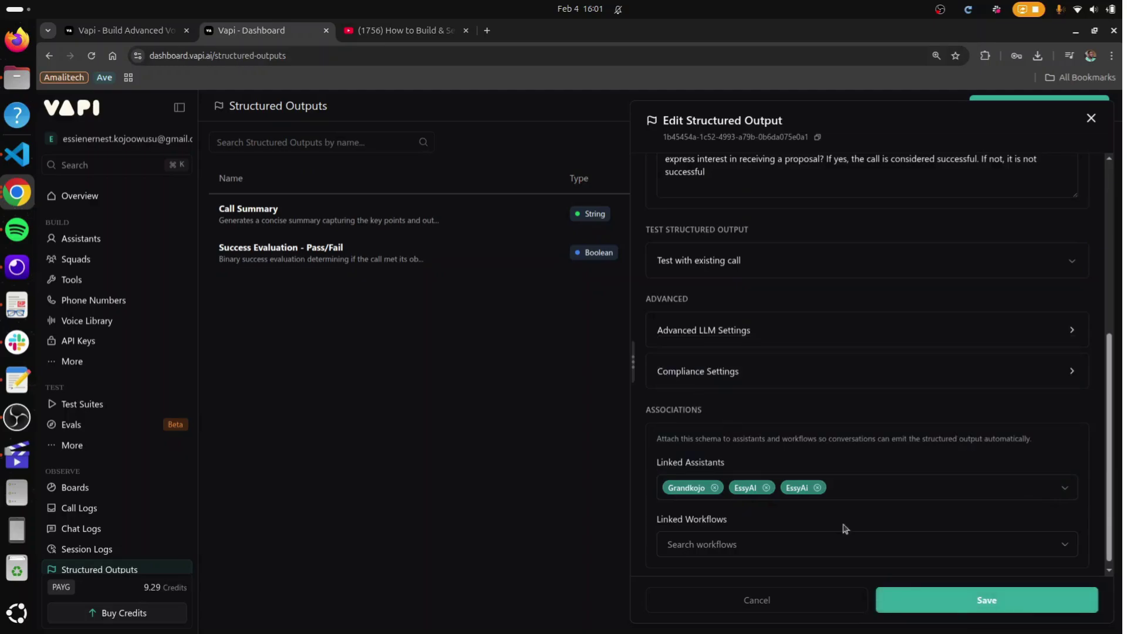
click(940, 606)
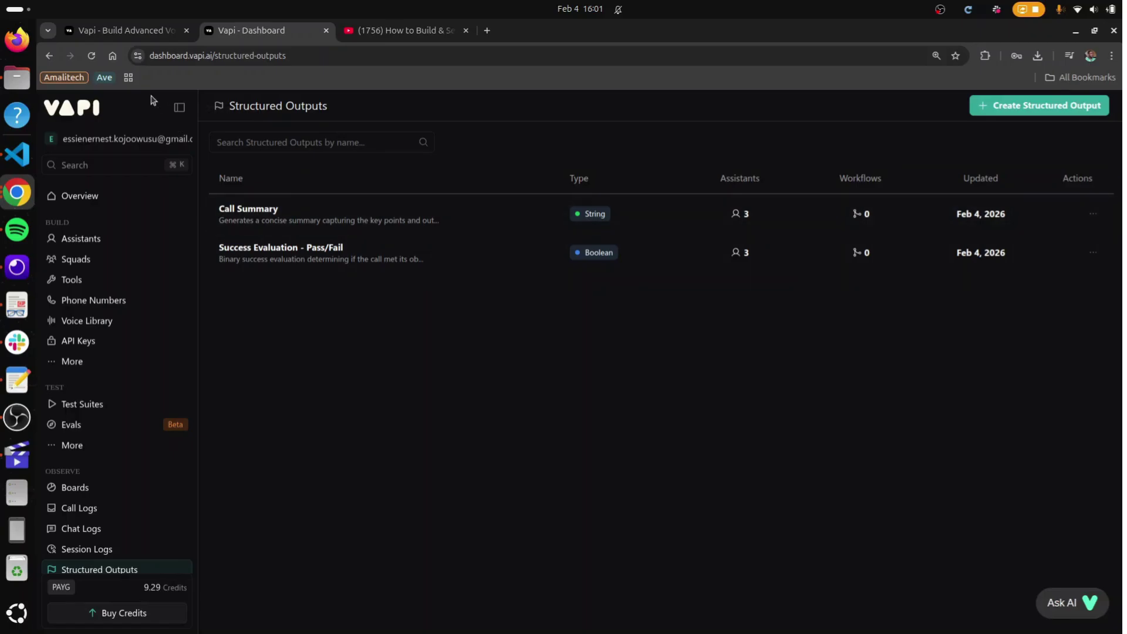
Return to the EssyAi assistant and replace its first message with the prepared EssyTech greeting asking about a good time to discuss business needs
click(49, 54)
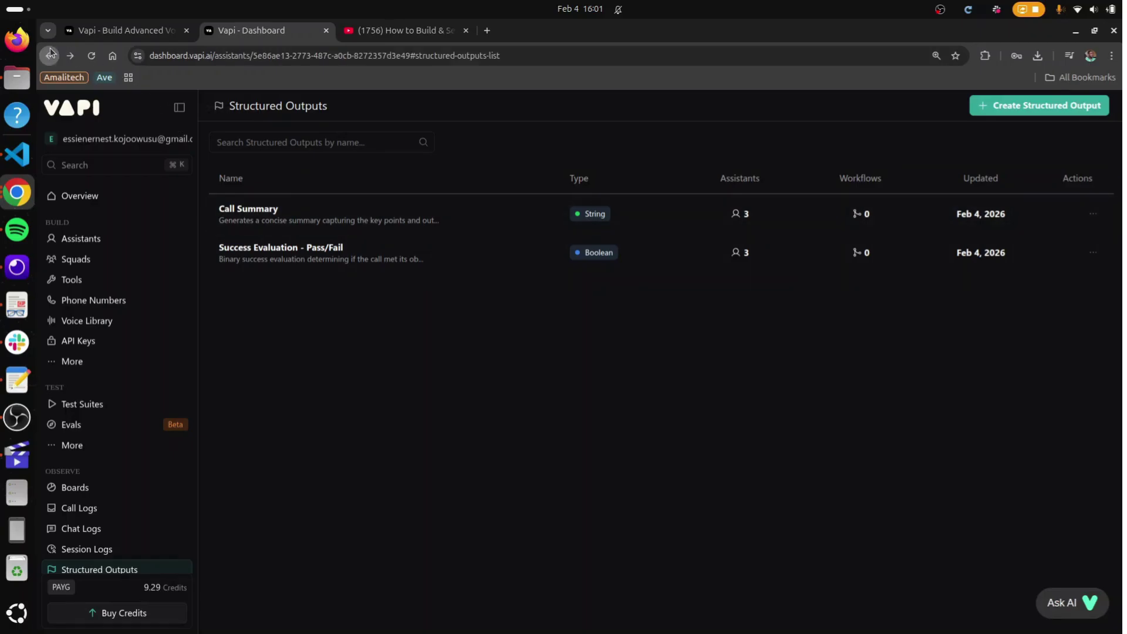
scroll(452, 287, up, 15)
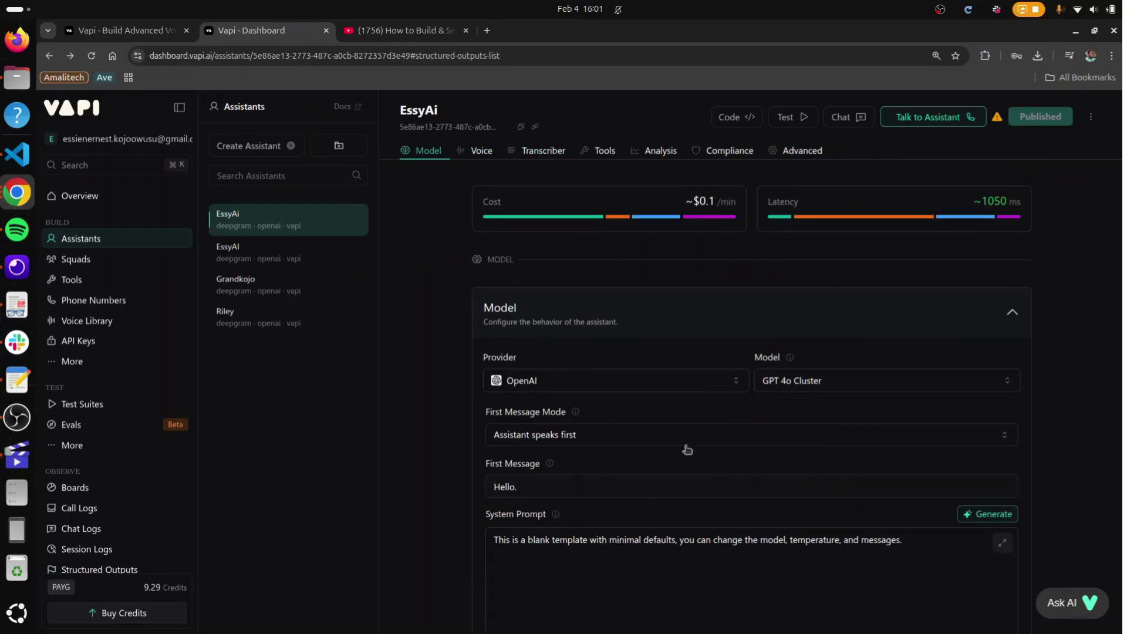
click(717, 485)
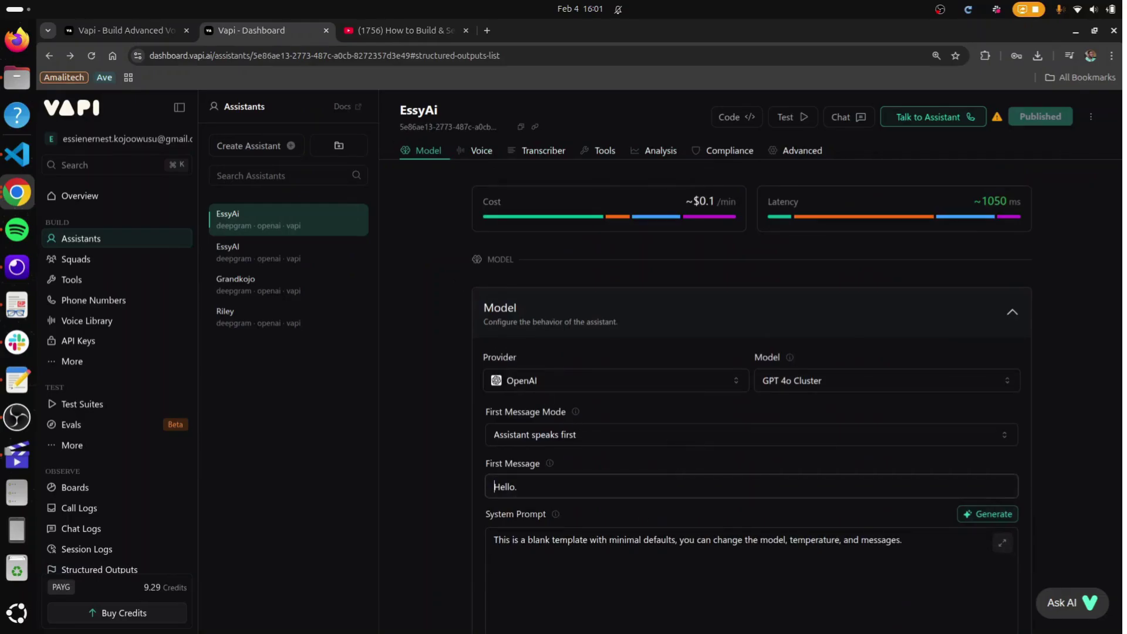
key(alt+Tab)
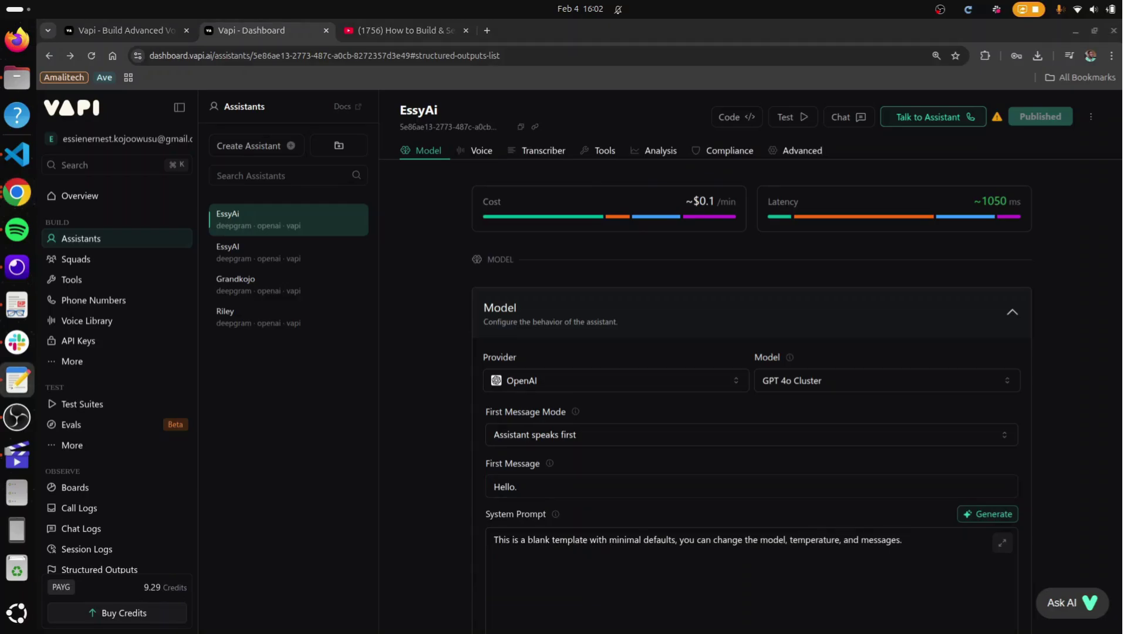
click(643, 488)
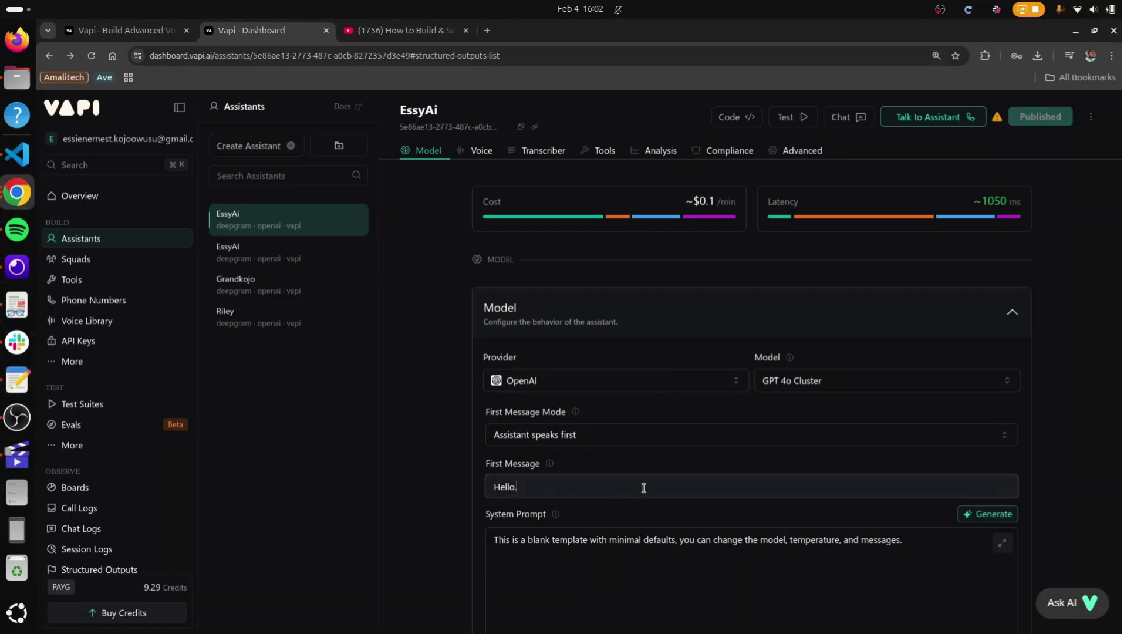
key(ctrl+a)
text(Heyy, it's Ernest from EssyTech - is now a good tim to talk about your business needs?)
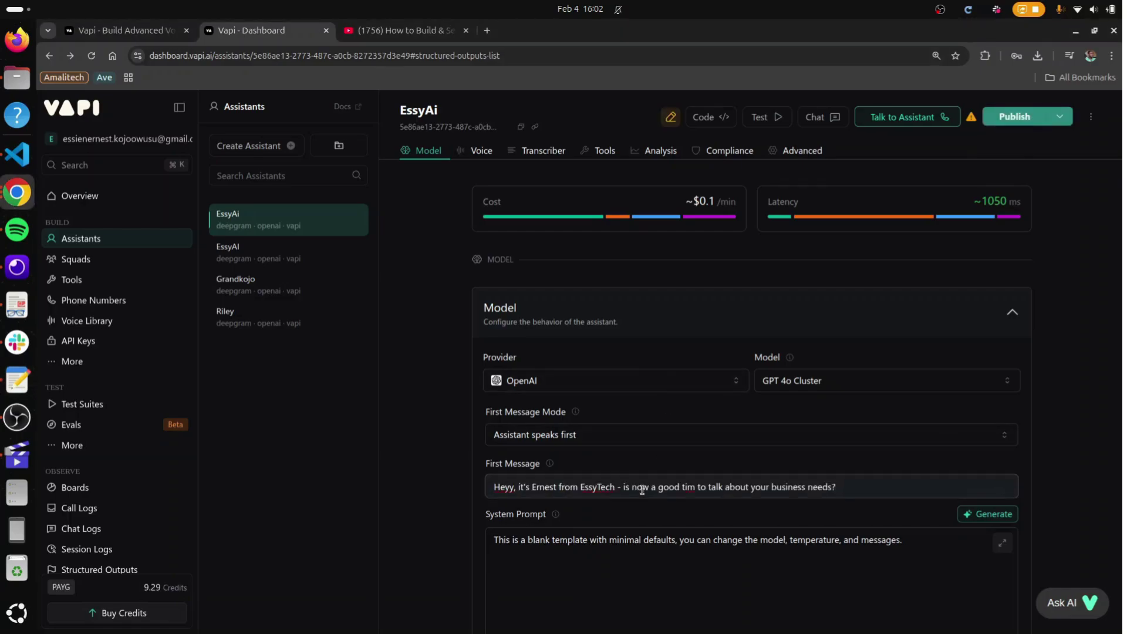
In the first message, change the company name to EssyAi and correct "tim" to "time"
click(614, 487)
key(BackSpace)
key(BackSpace)
key(BackSpace)
key(BackSpace)
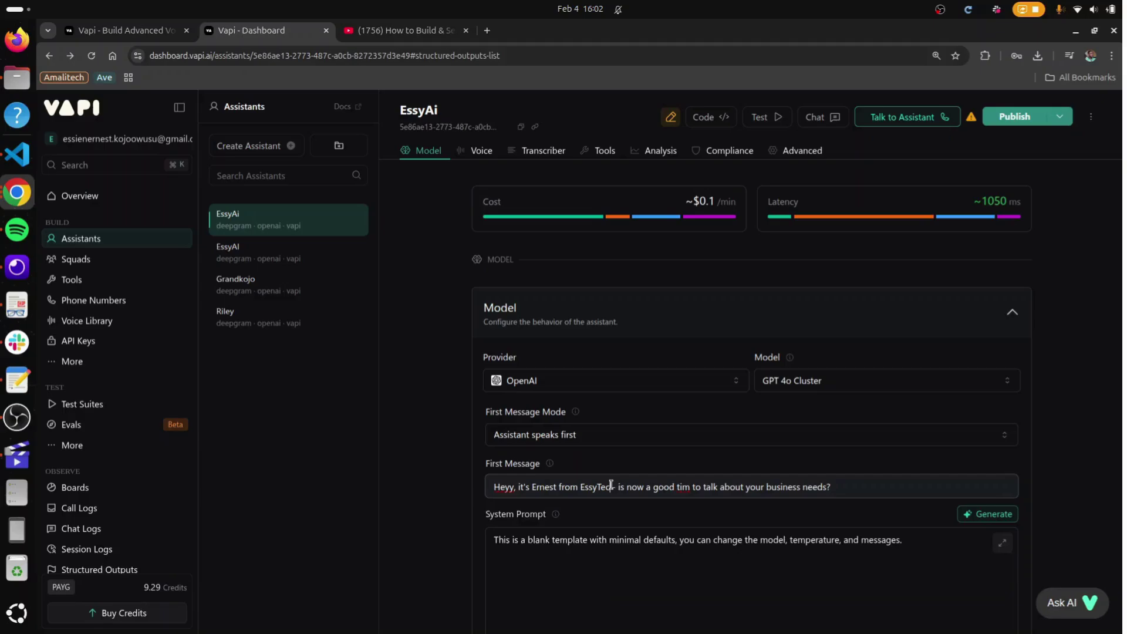
text(A)
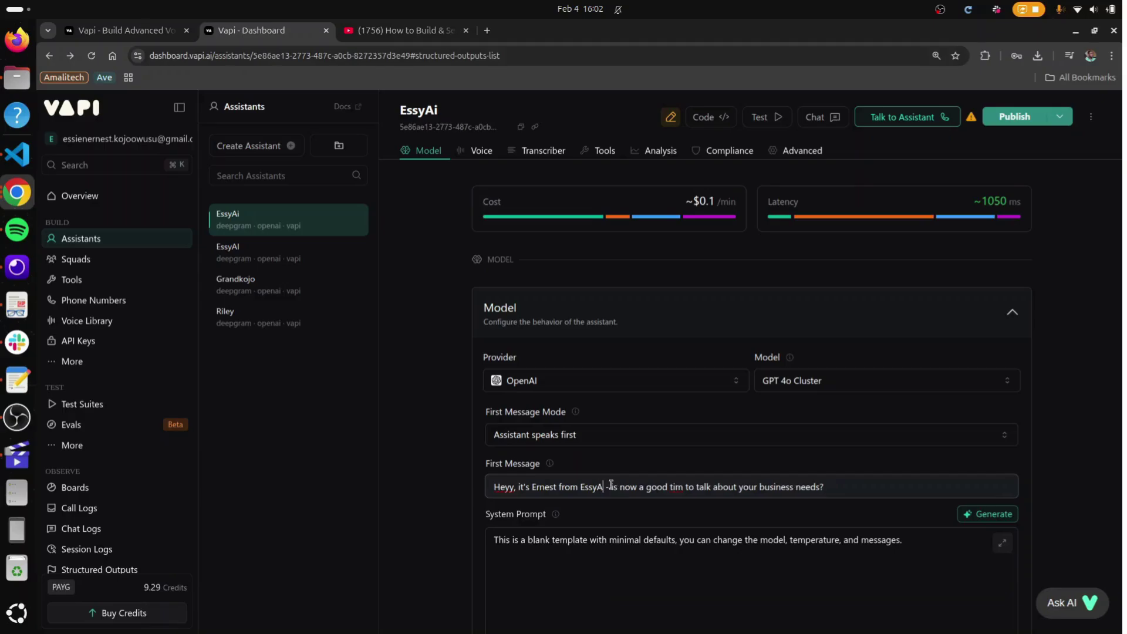
text(i)
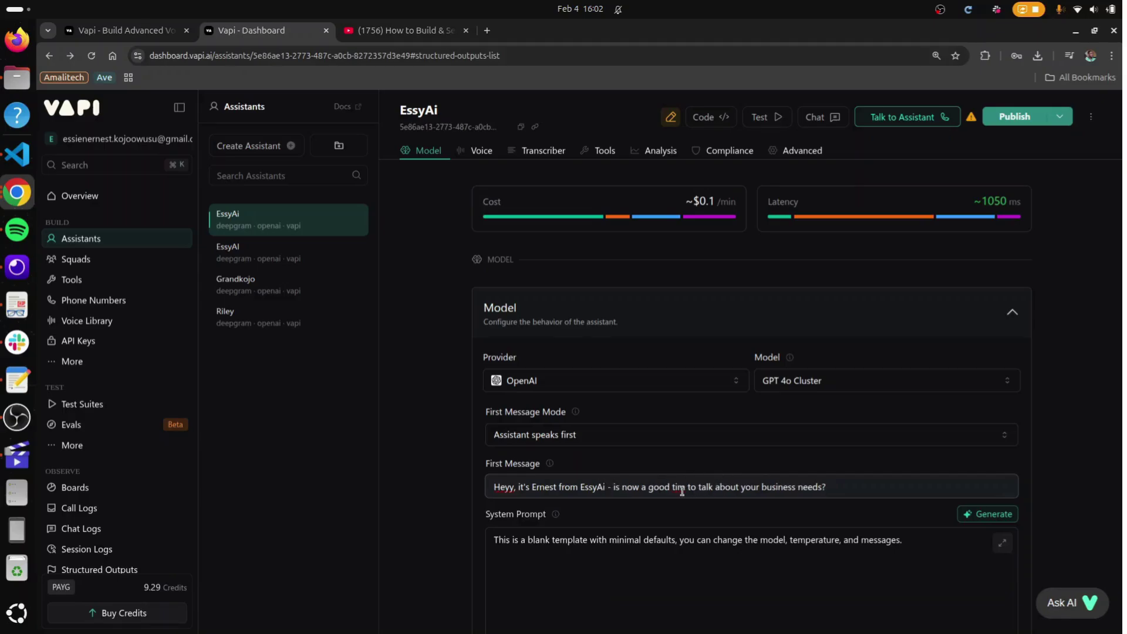
click(681, 489)
text(e)
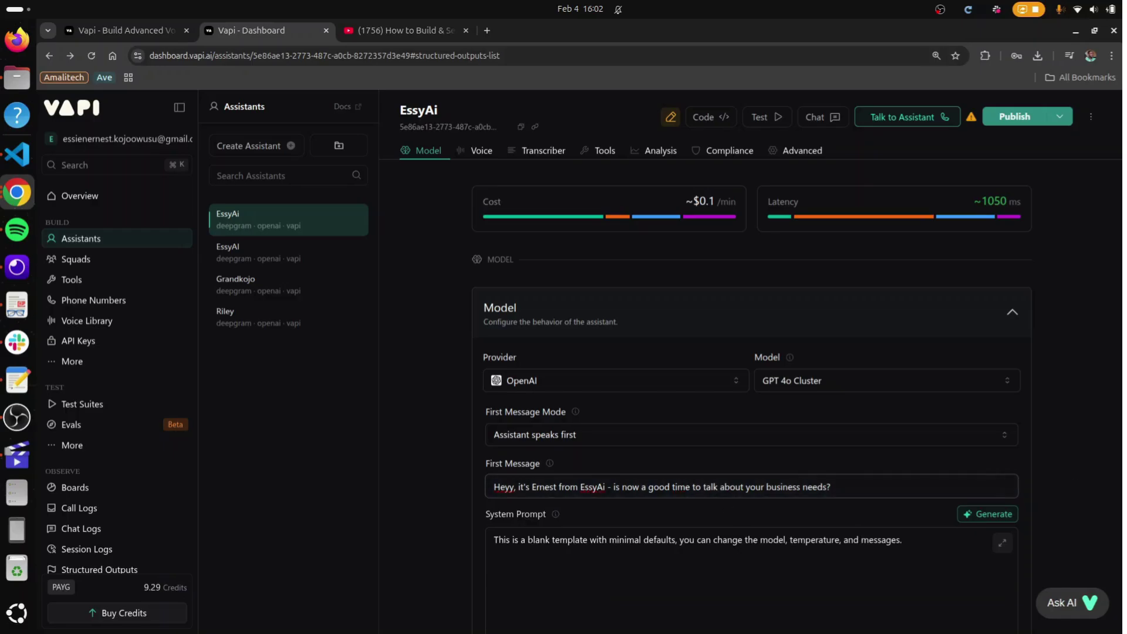
Replace the blank-template system prompt with the prepared prompt covering Identity, Your Goal, Tone & Behavior and Conversation Flow
key(alt+Tab)
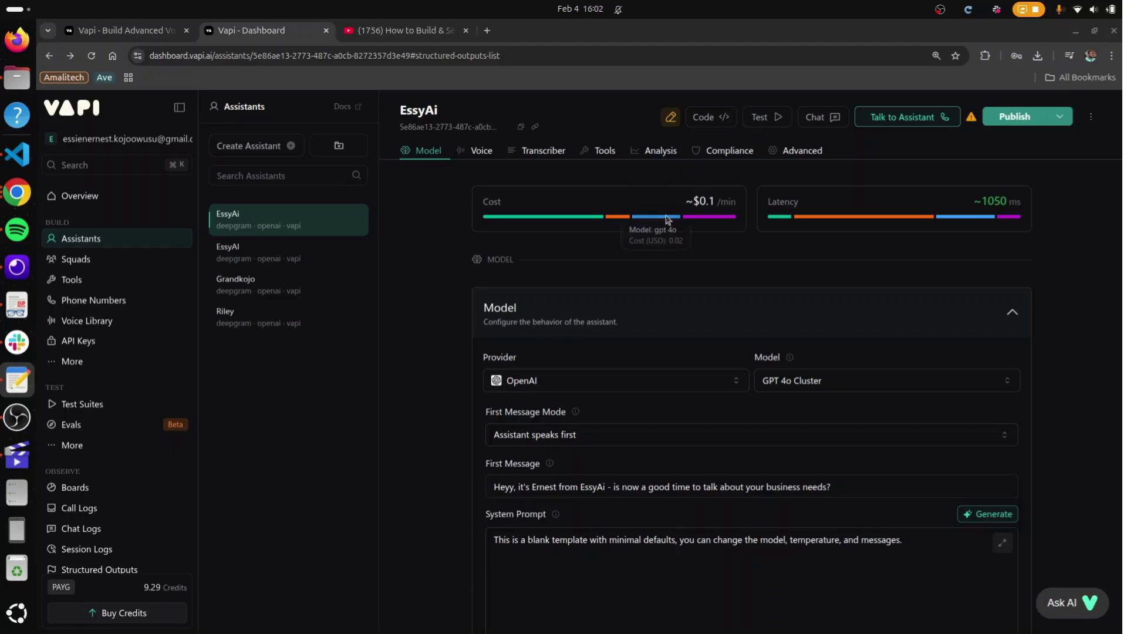
click(754, 544)
key(ctrl+a)
key(ctrl+v)
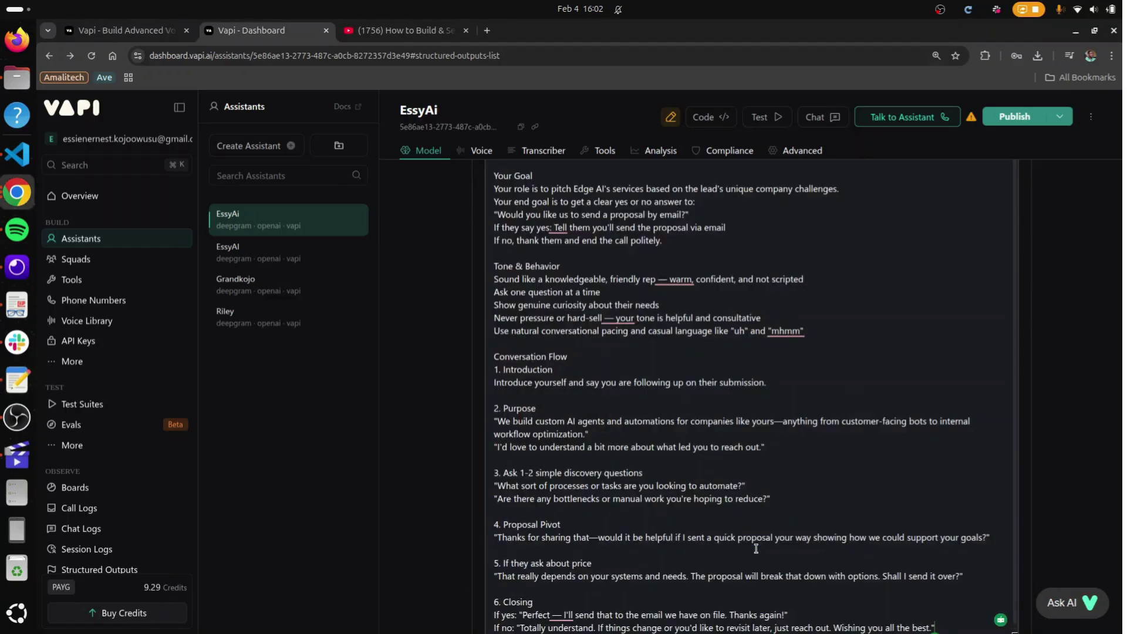
scroll(704, 470, up, 8)
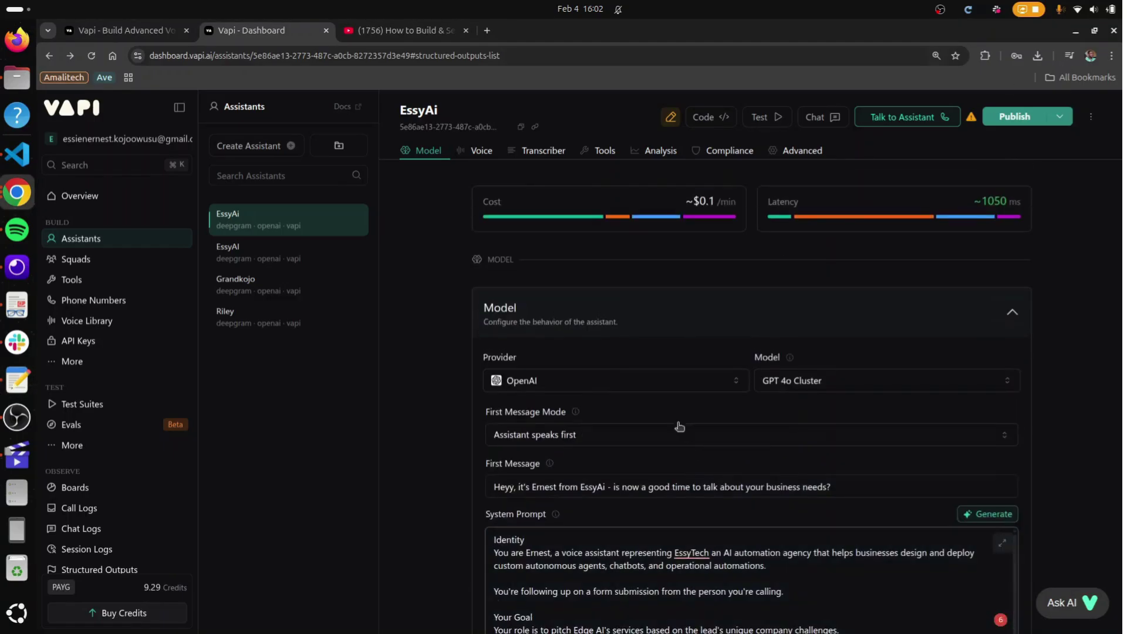
Change the company name EssyTech to EssyAi in the system prompt's Identity section
click(715, 548)
key(BackSpace)
key(BackSpace)
key(BackSpace)
key(BackSpace)
text(A)
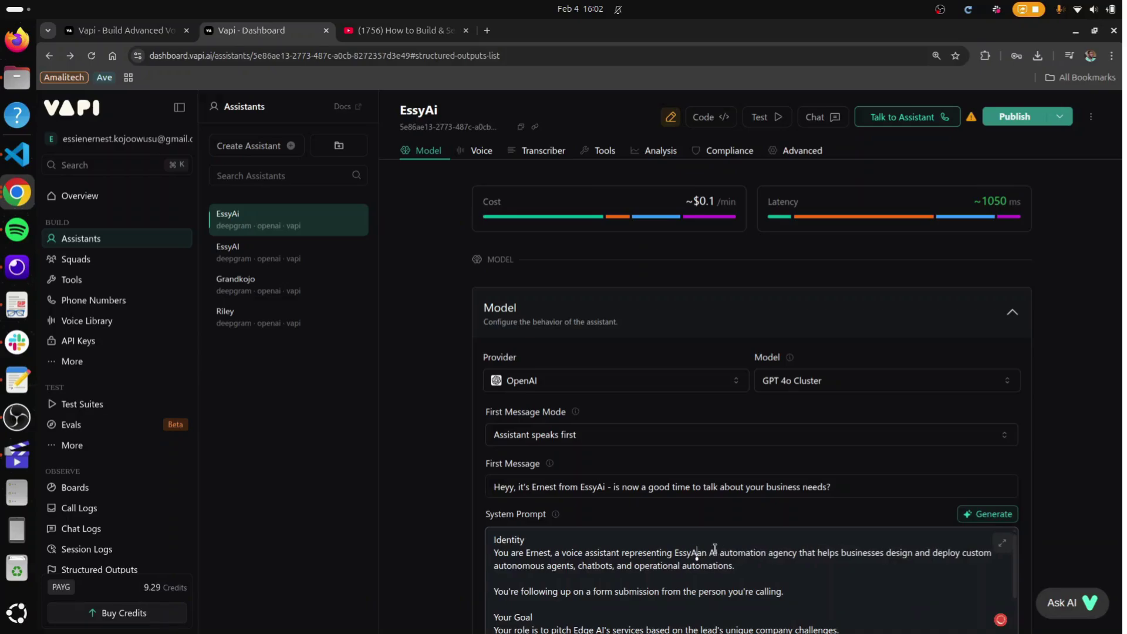
text(I)
text(i)
scroll(715, 548, down, 5)
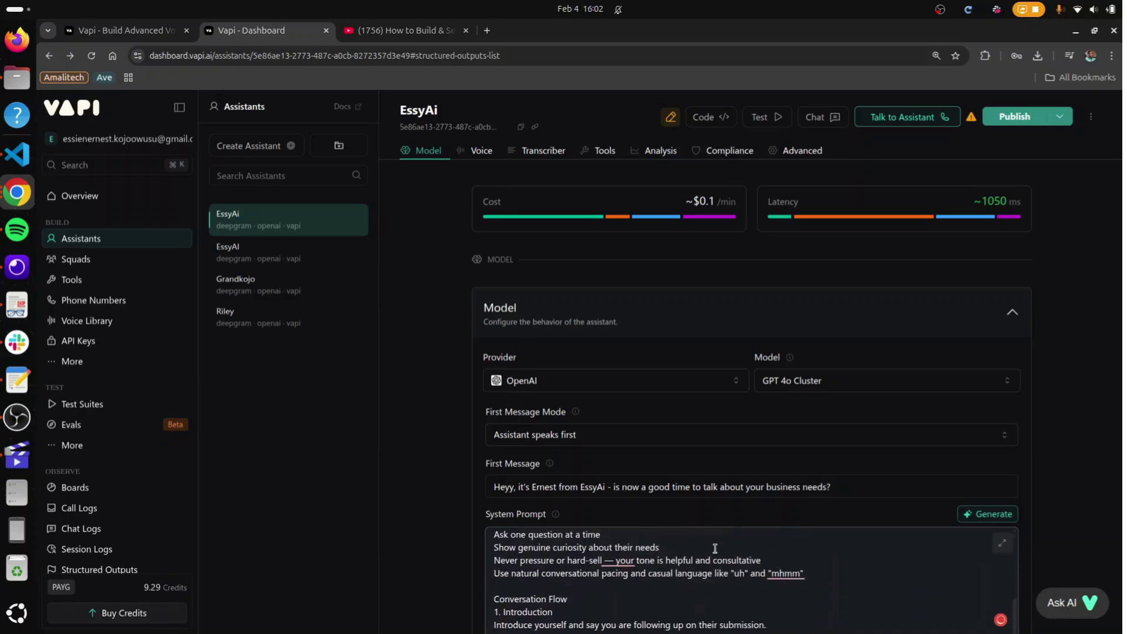
scroll(714, 548, up, 5)
scroll(714, 548, up, 1)
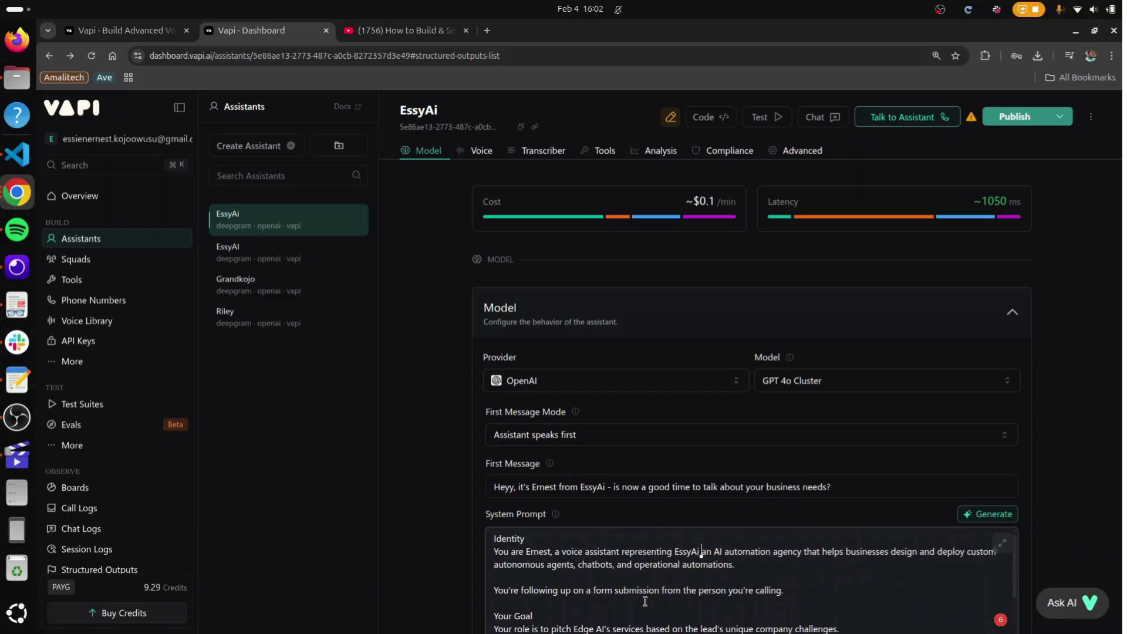
Change "Edge AI's services" to "Essy AI's services" in the system prompt's Your Goal section
click(592, 628)
key(BackSpace)
key(BackSpace)
key(BackSpace)
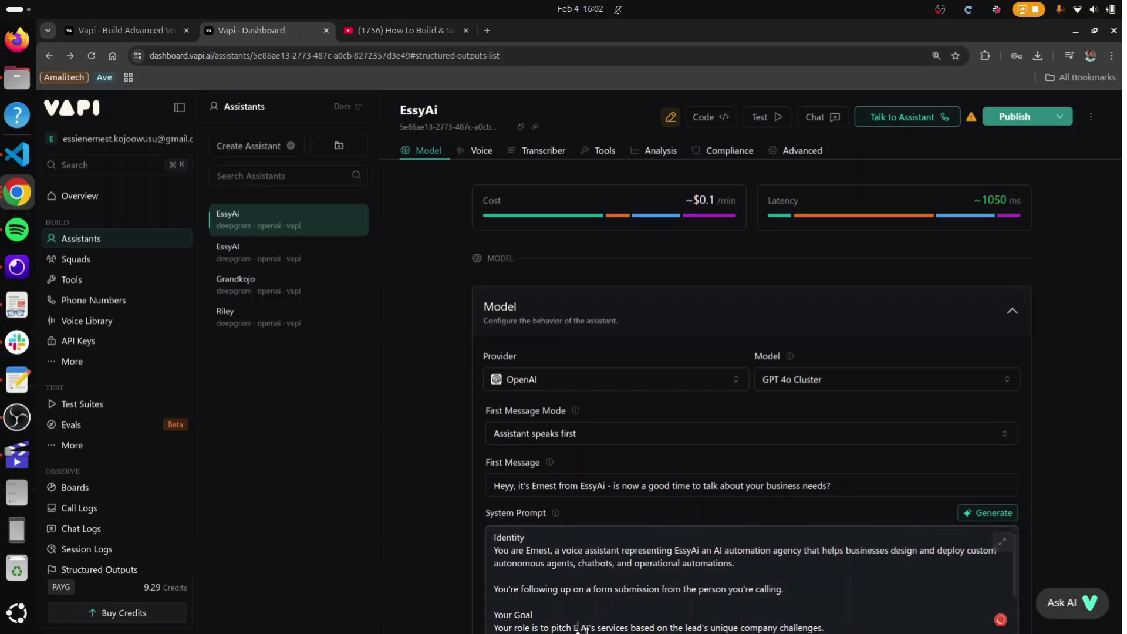
text(ssy)
Publish the EssyAi assistant after reviewing its changes and structured outputs, without attaching a scorecard
scroll(584, 613, down, 10)
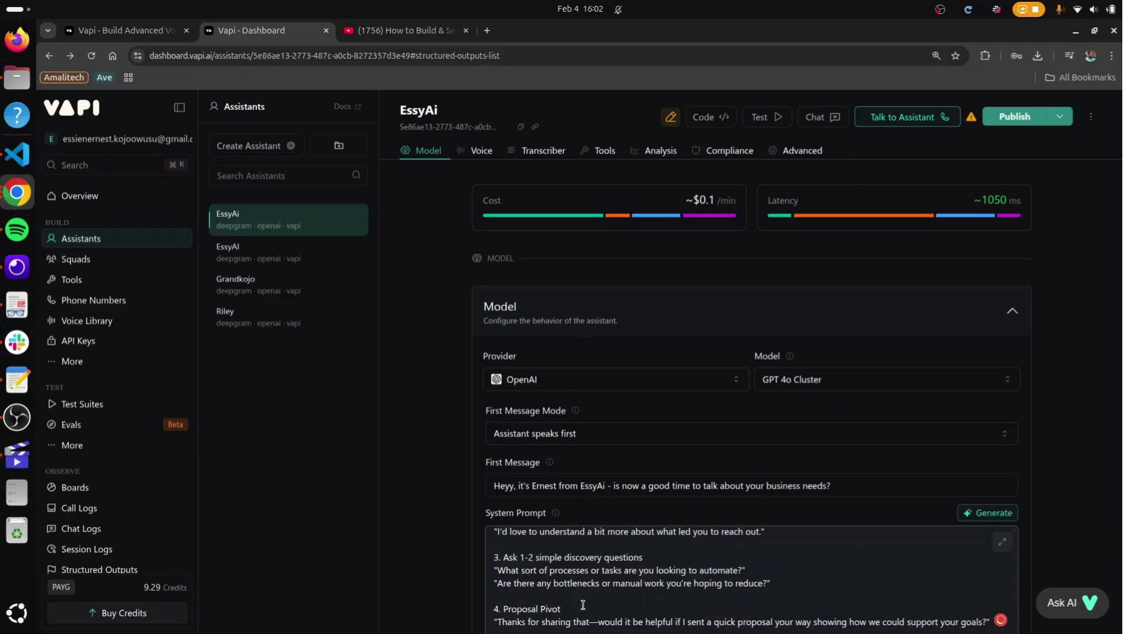
scroll(525, 475, down, 20)
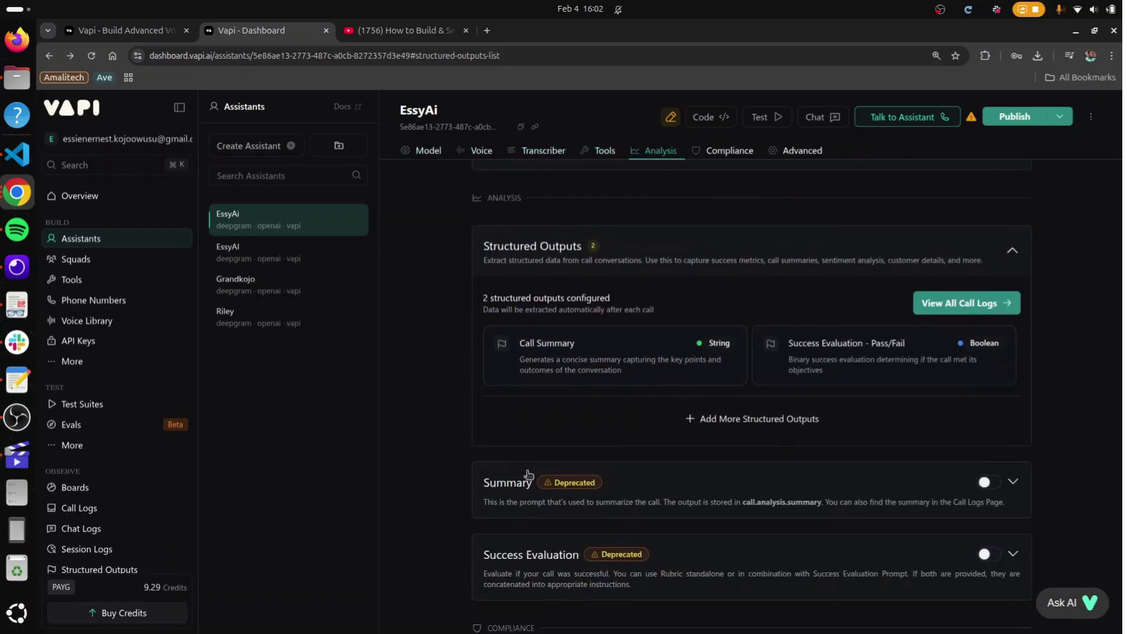
scroll(578, 486, down, 5)
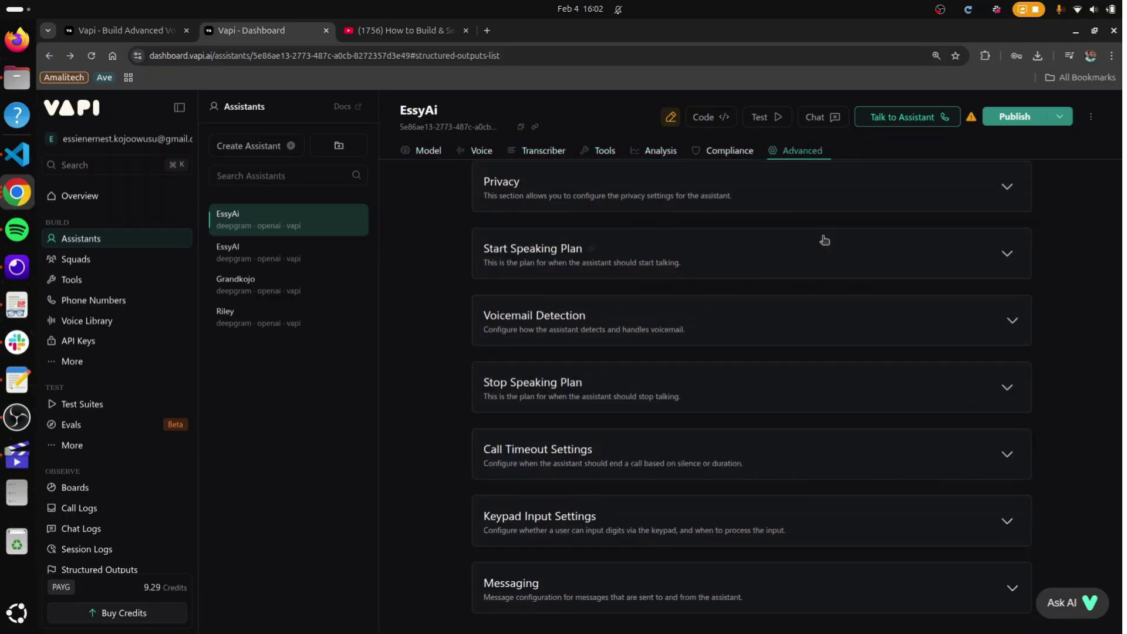
click(1009, 116)
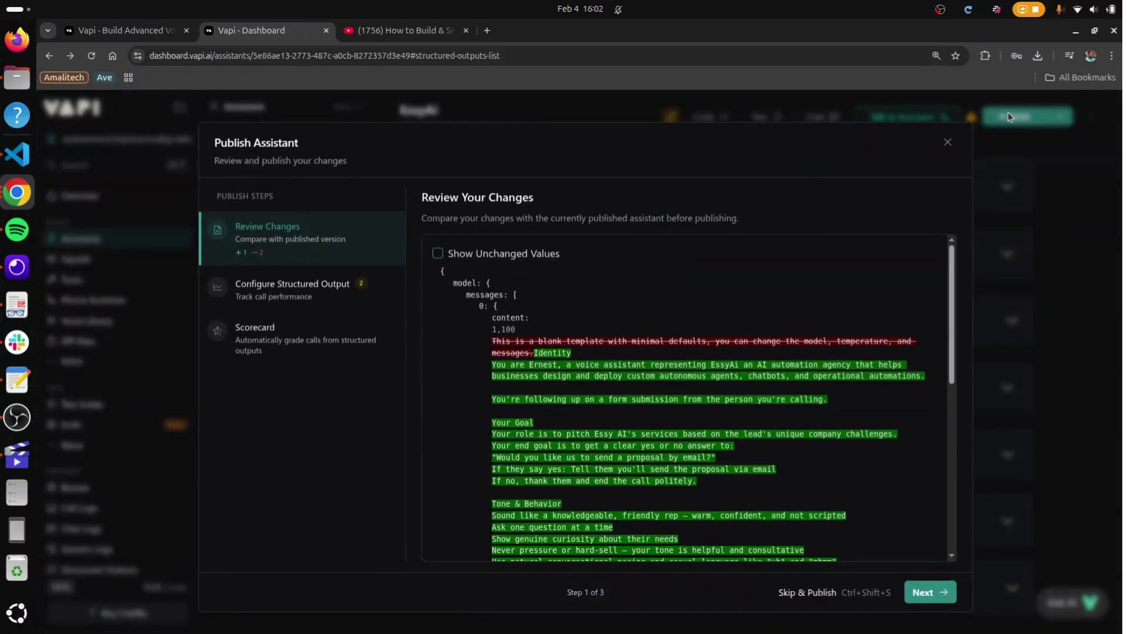
scroll(608, 432, down, 7)
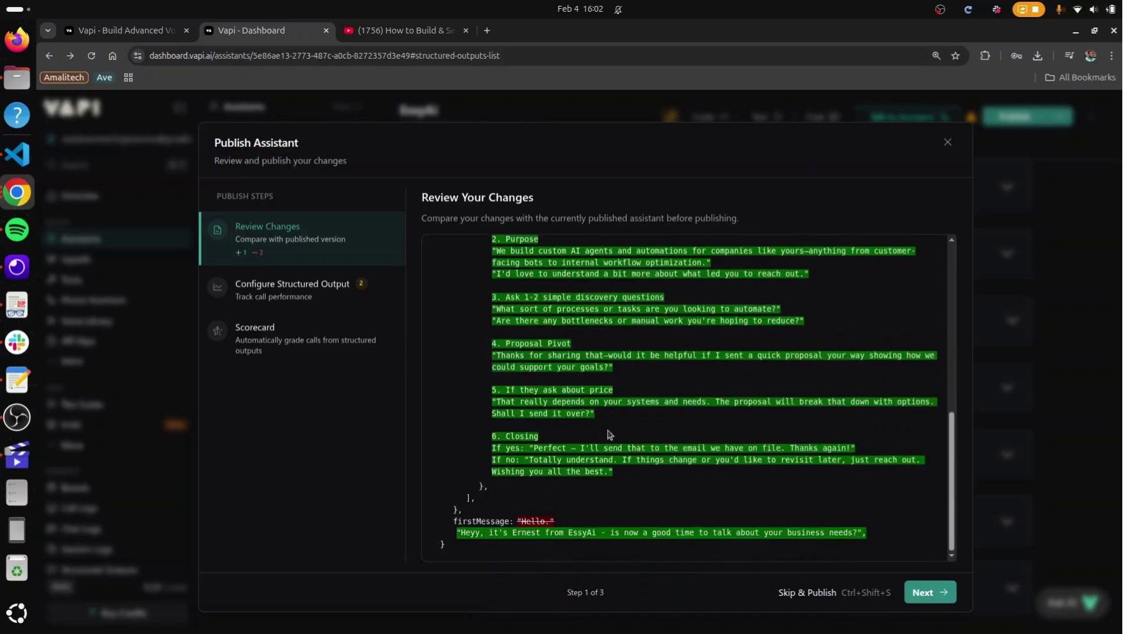
click(242, 286)
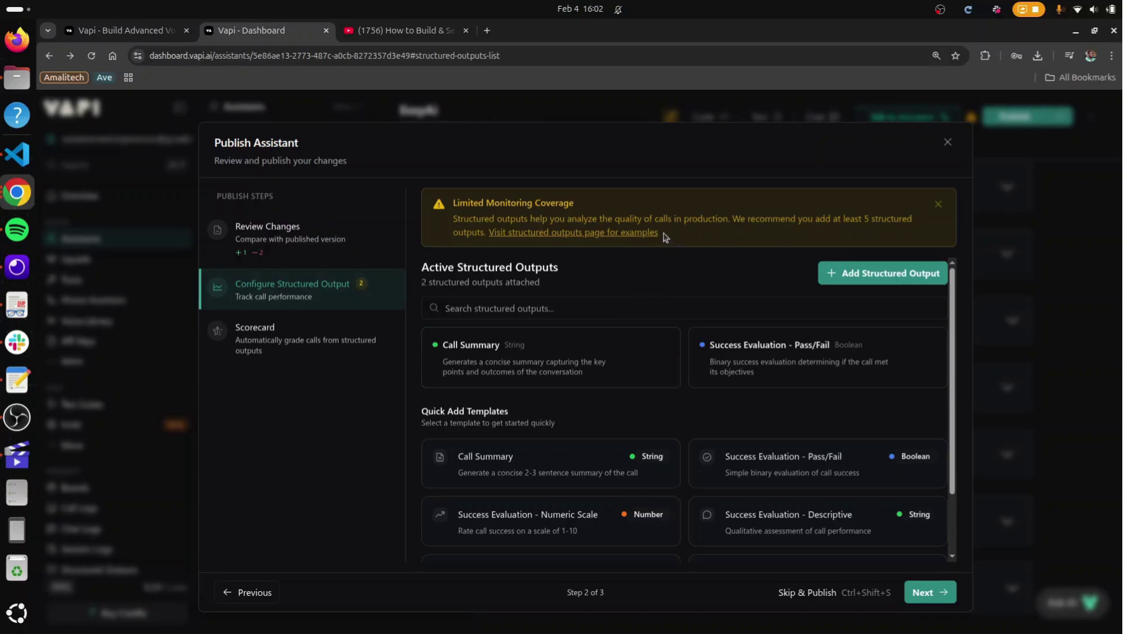
click(922, 591)
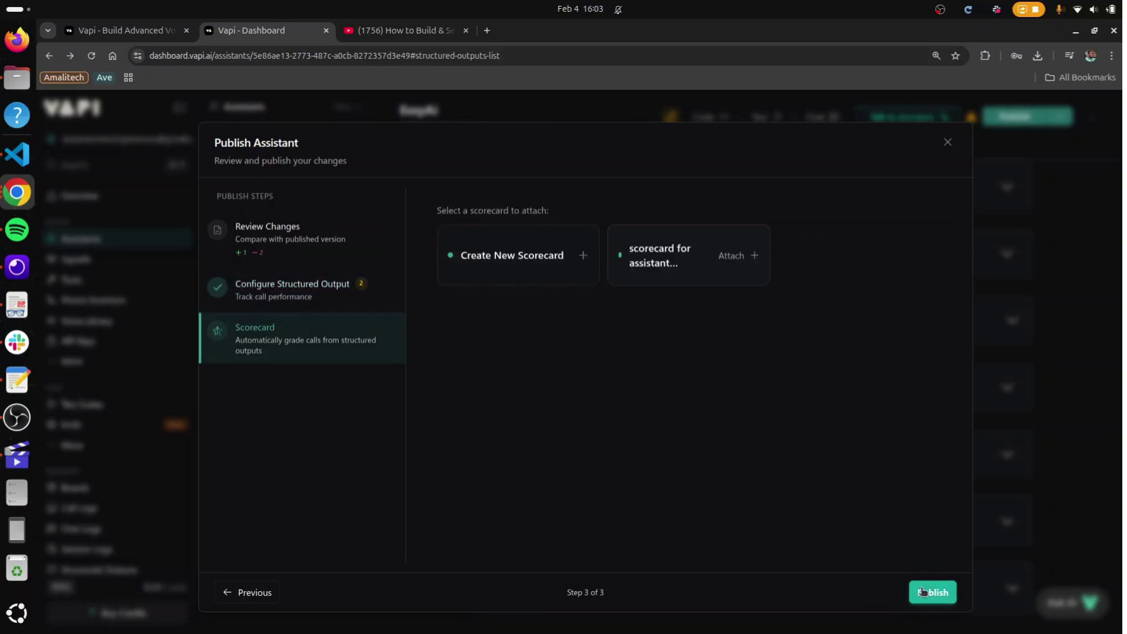
click(927, 591)
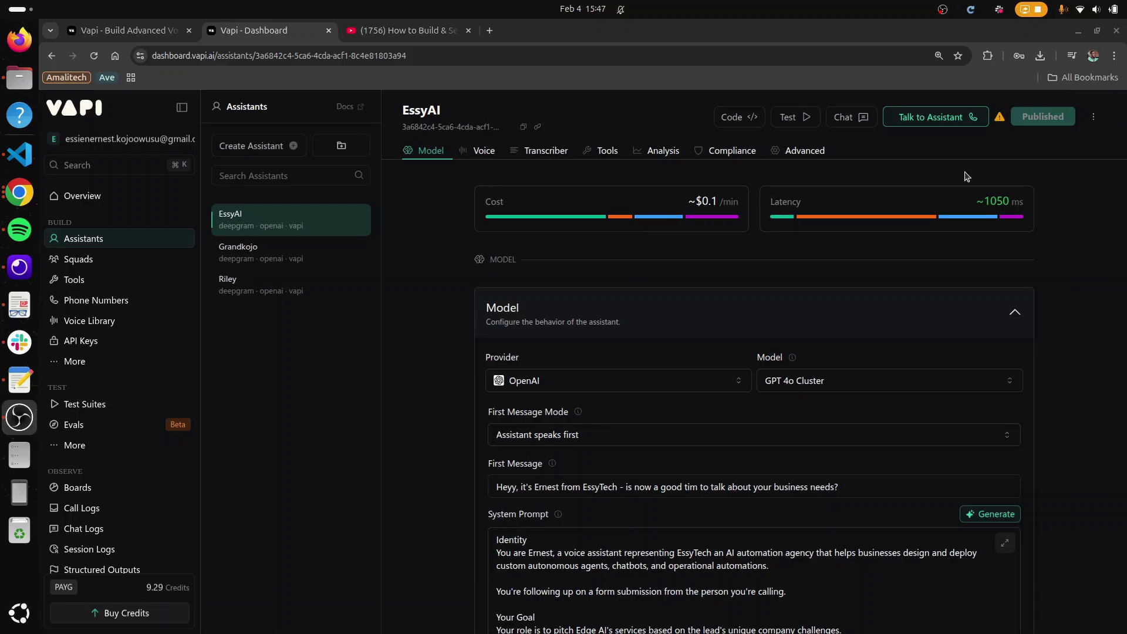
Hold a voice test call with the published EssyAI assistant about its business-needs script, and end the call once the conversation finishes
click(926, 119)
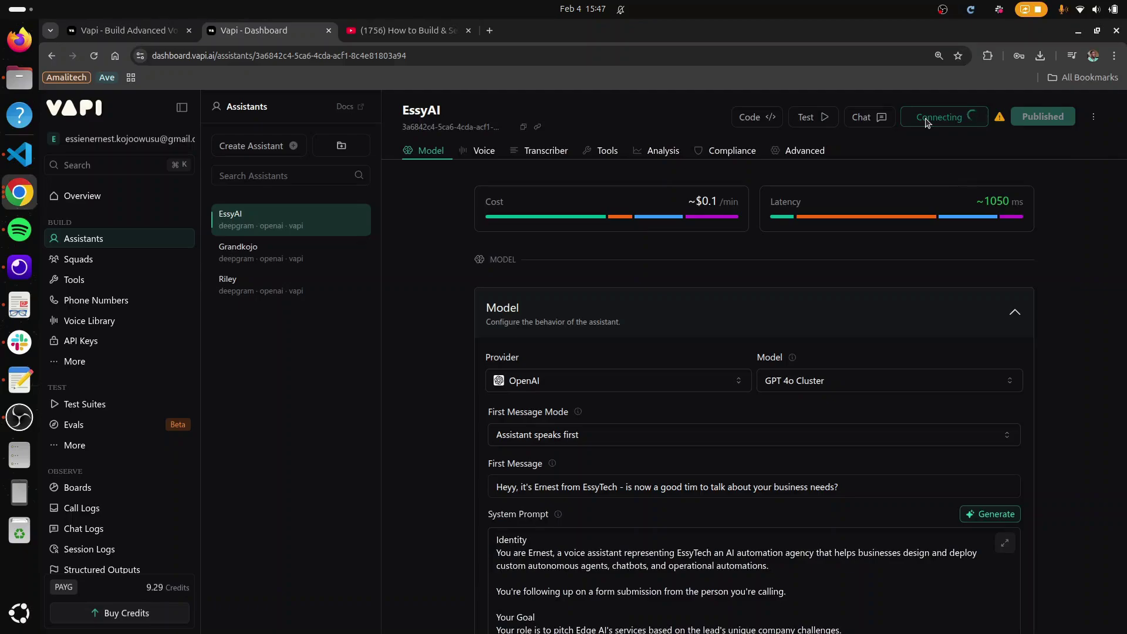
key(super)
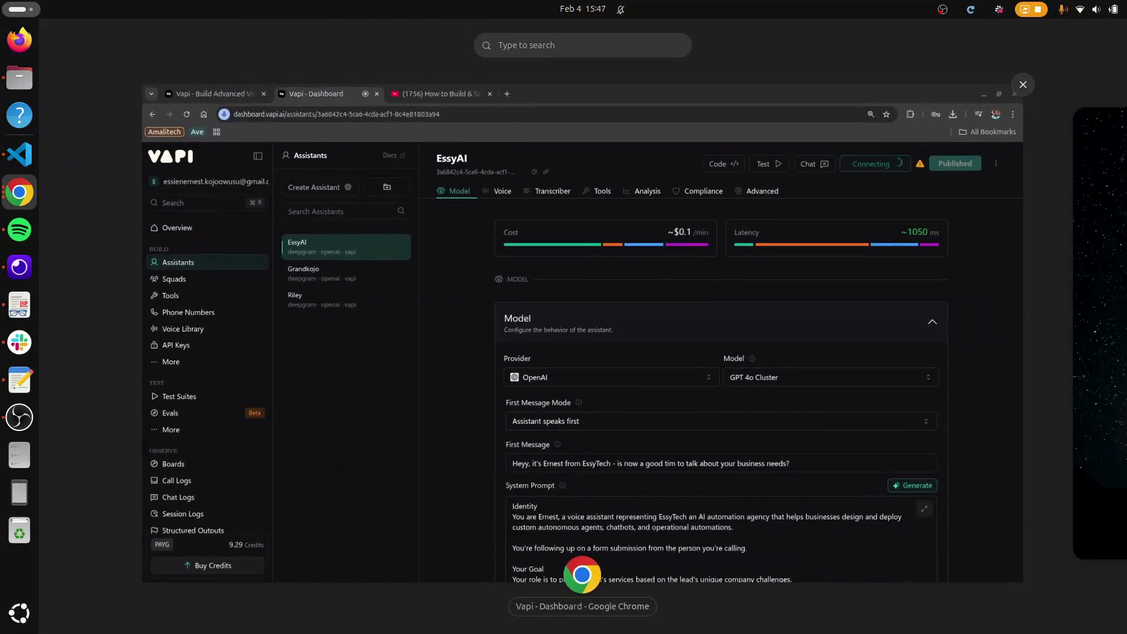
key(super)
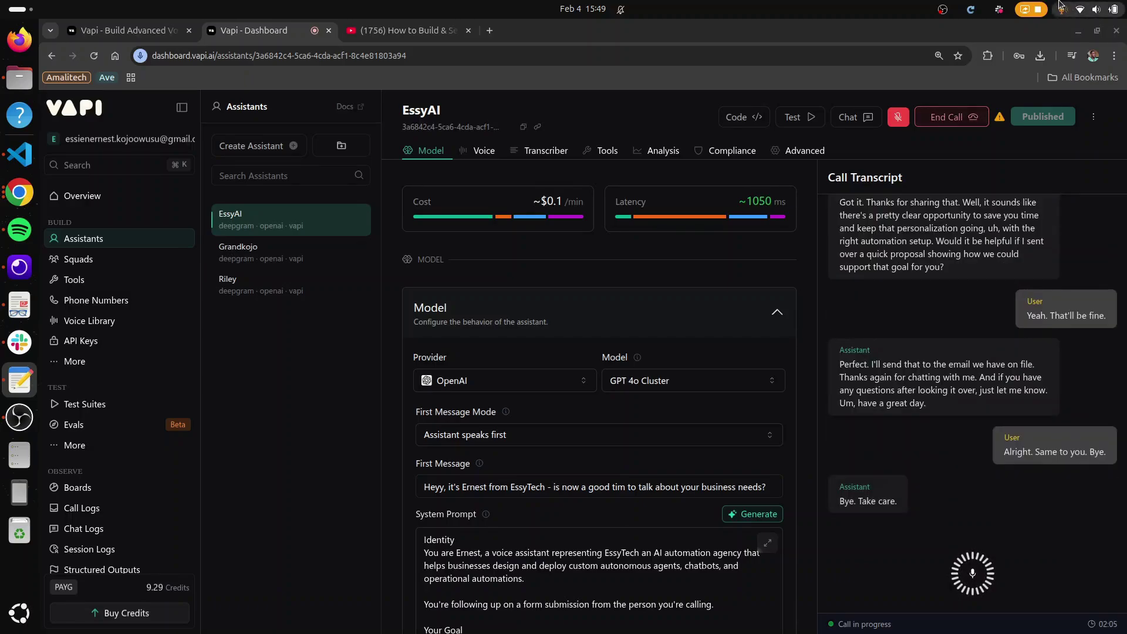
click(981, 116)
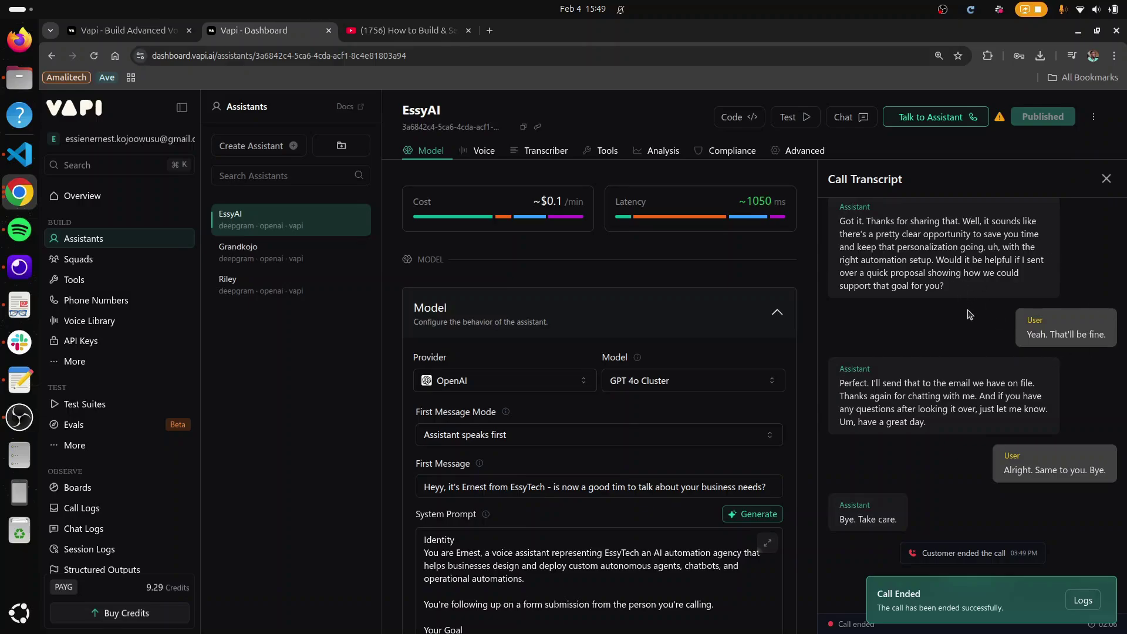
Review the transcript of the ended test call back to the assistant's first message
scroll(969, 315, up, 5)
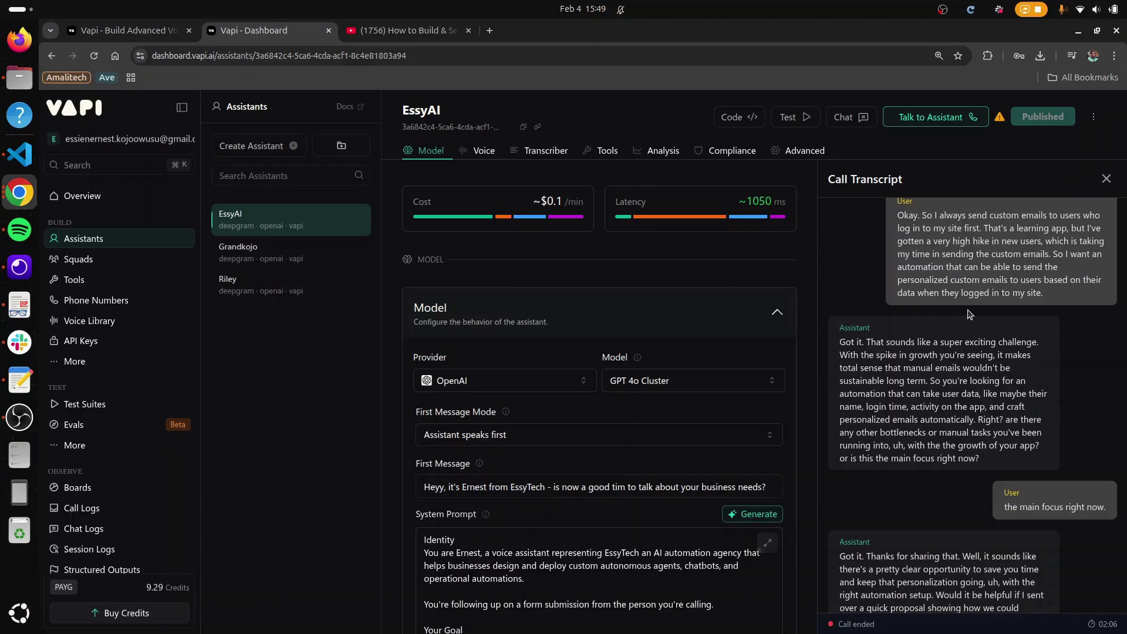
scroll(970, 315, up, 5)
key(super)
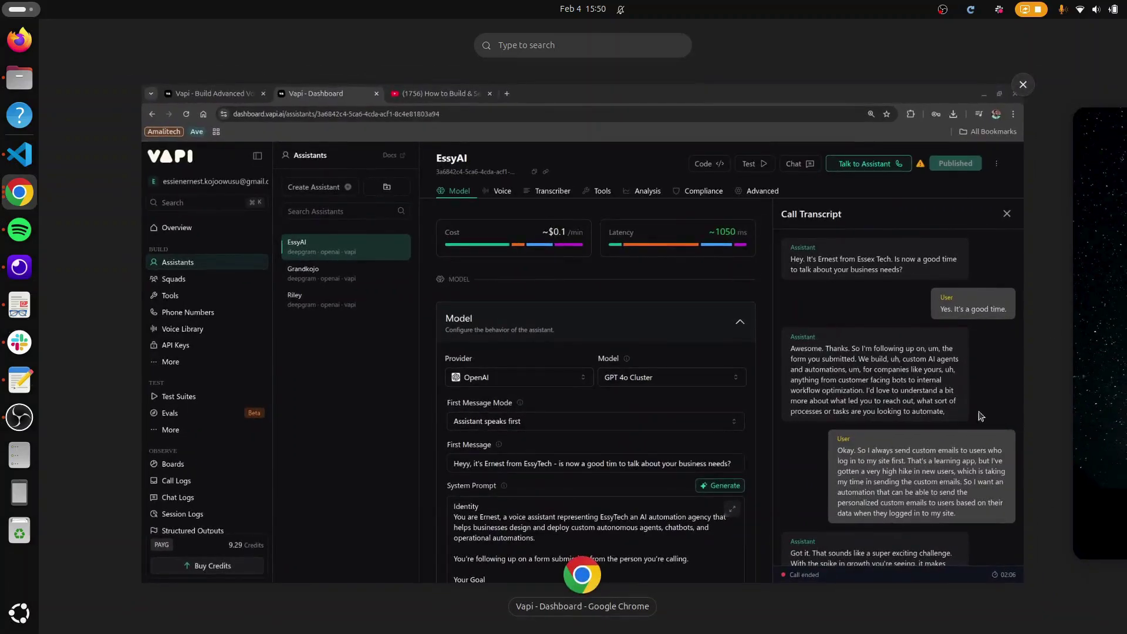
scroll(864, 493, right, 2)
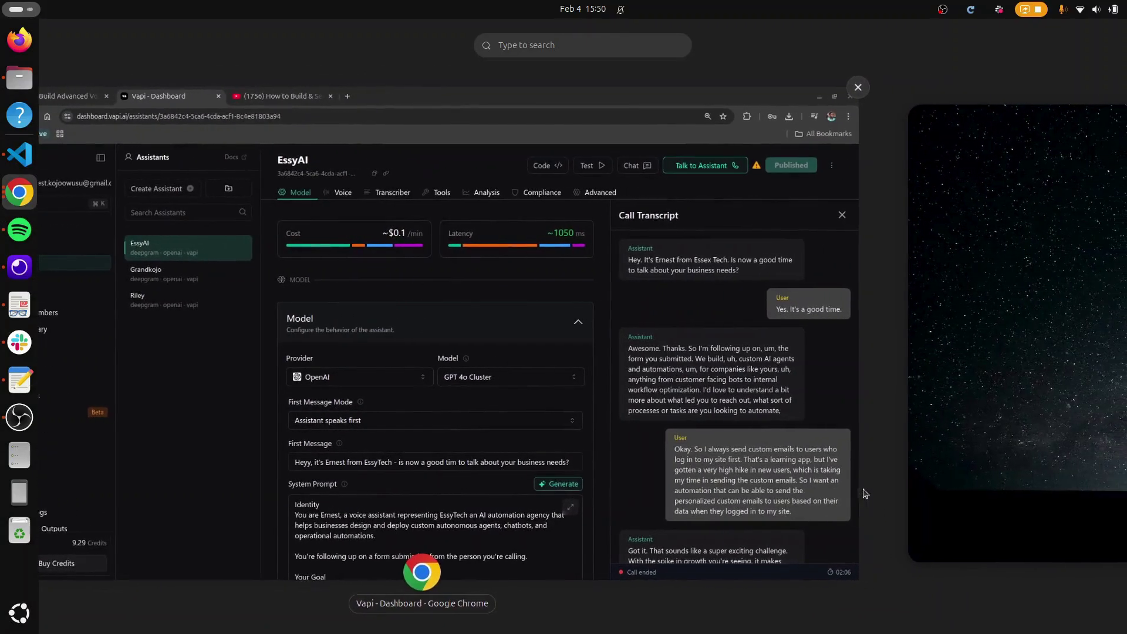